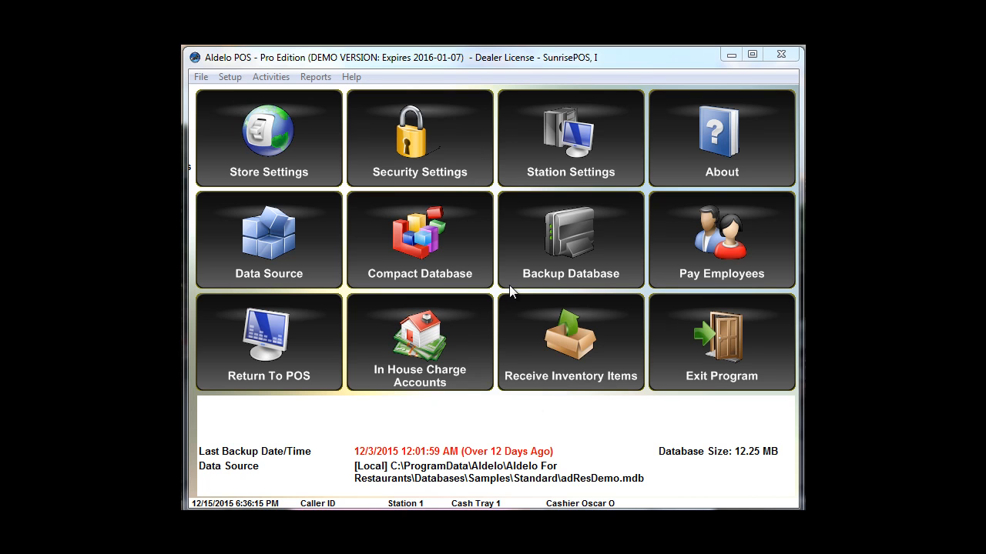
Open the menu categories, select the Charity category and save it
click(231, 81)
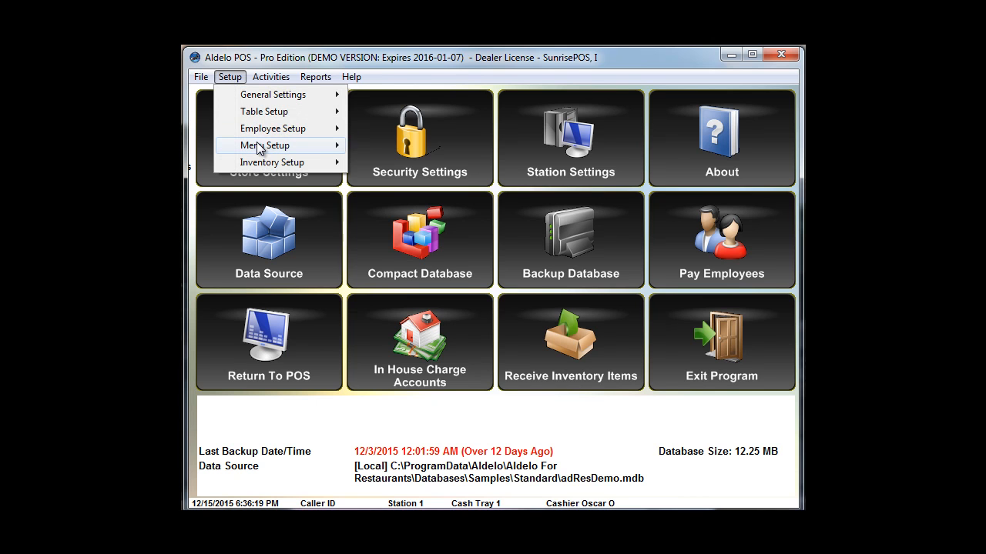
mouse_move(262, 147)
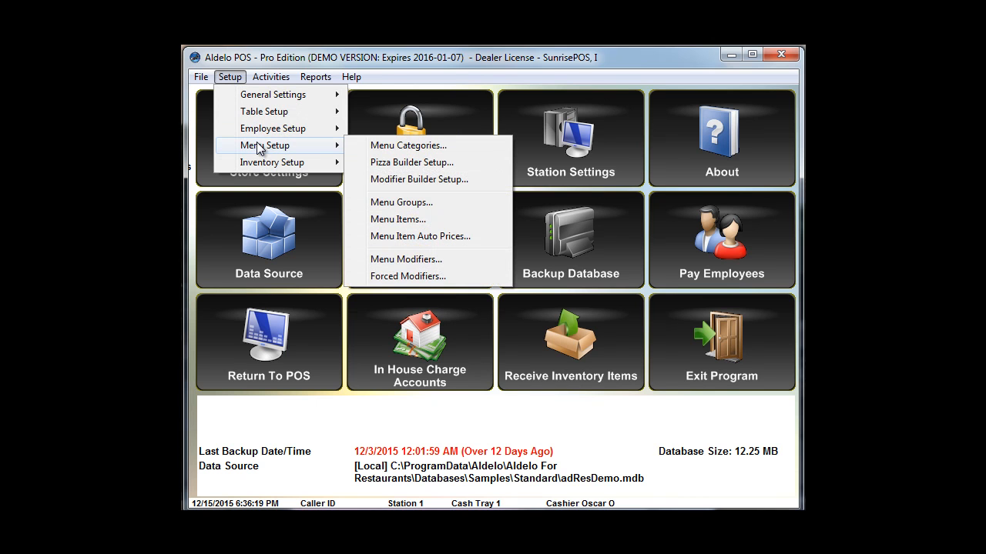
click(400, 146)
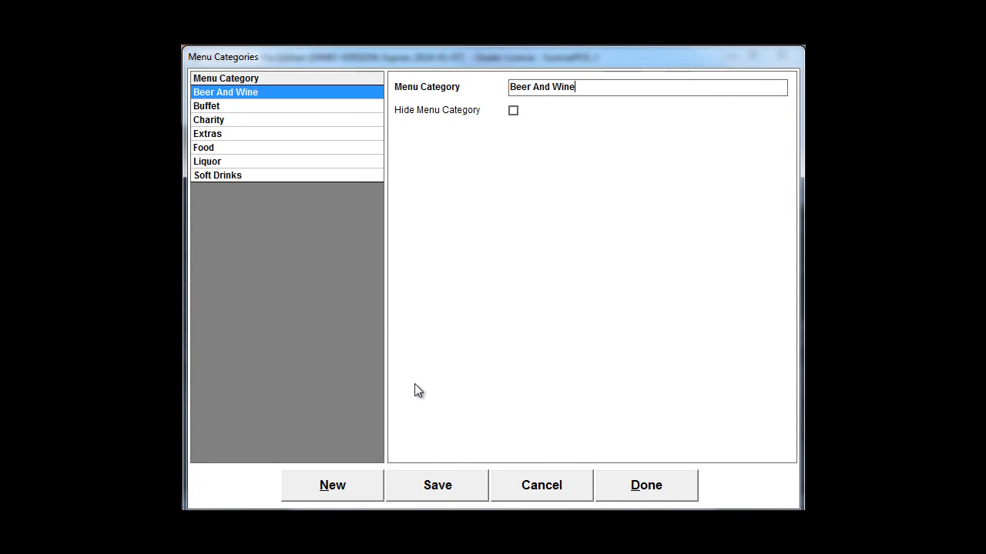
click(215, 122)
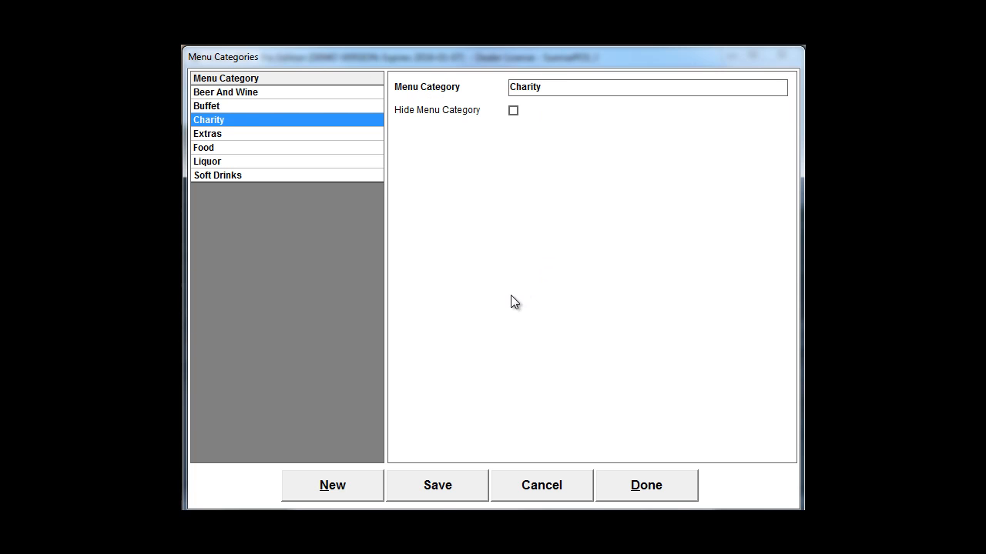
click(433, 491)
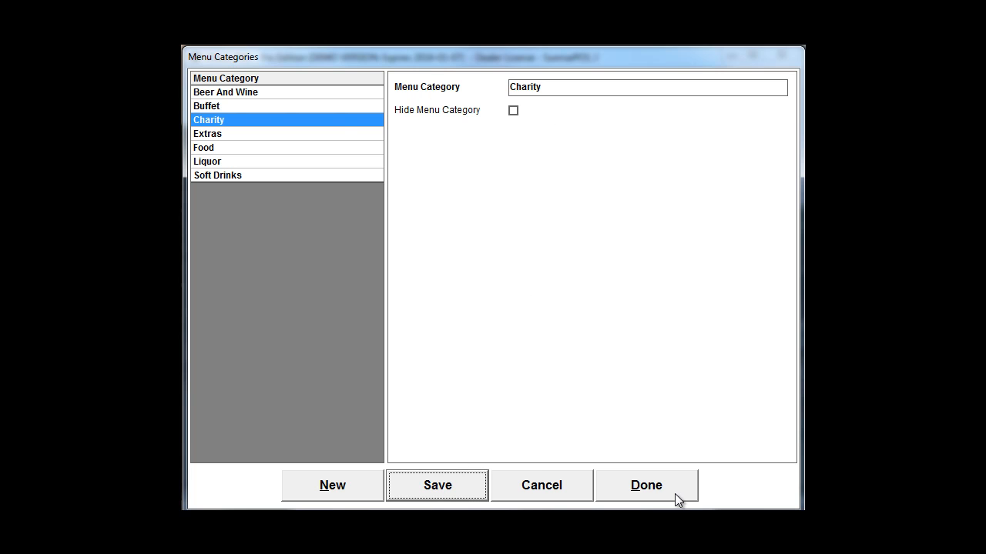
click(670, 492)
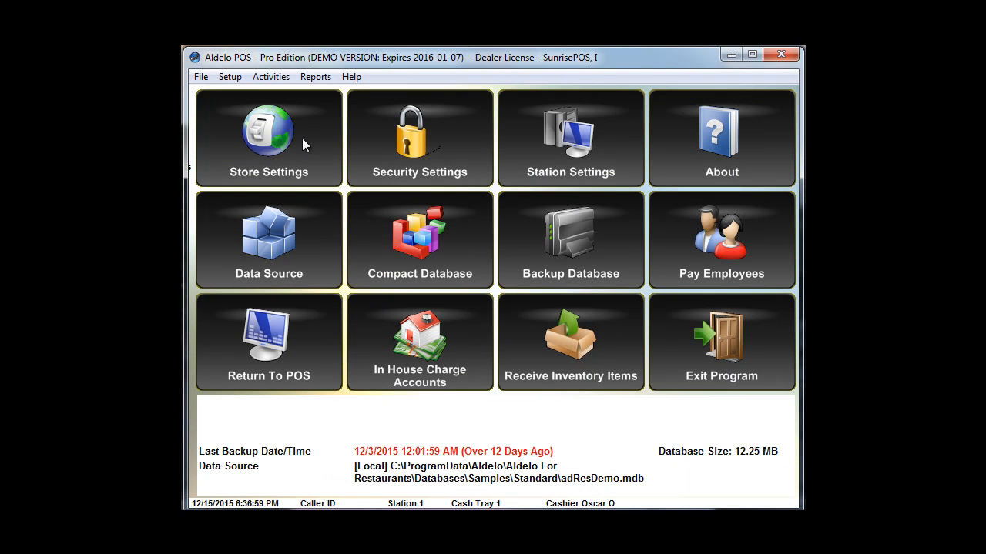
Create a menu group named DONATIONS in the empty Page 1 slot below YOGURT
click(233, 80)
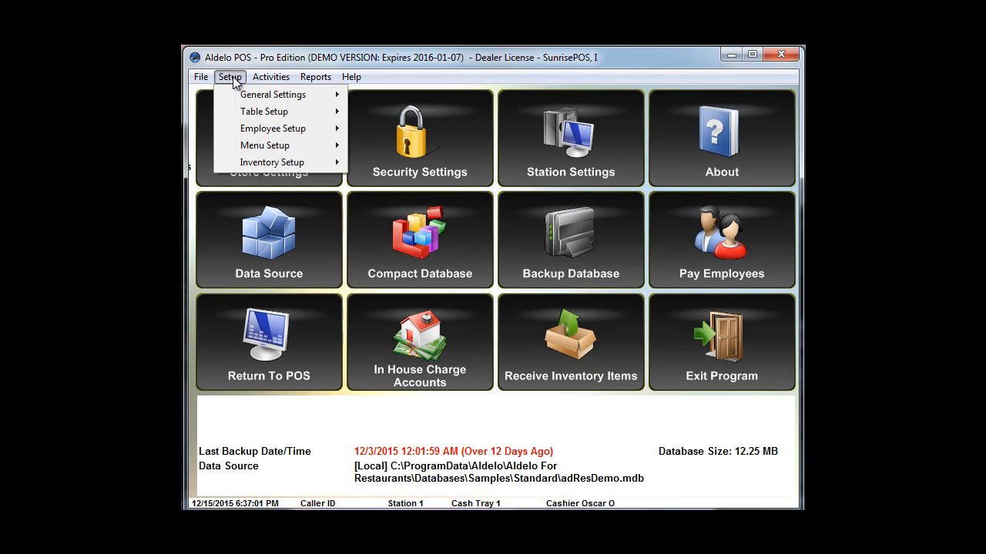
mouse_move(269, 150)
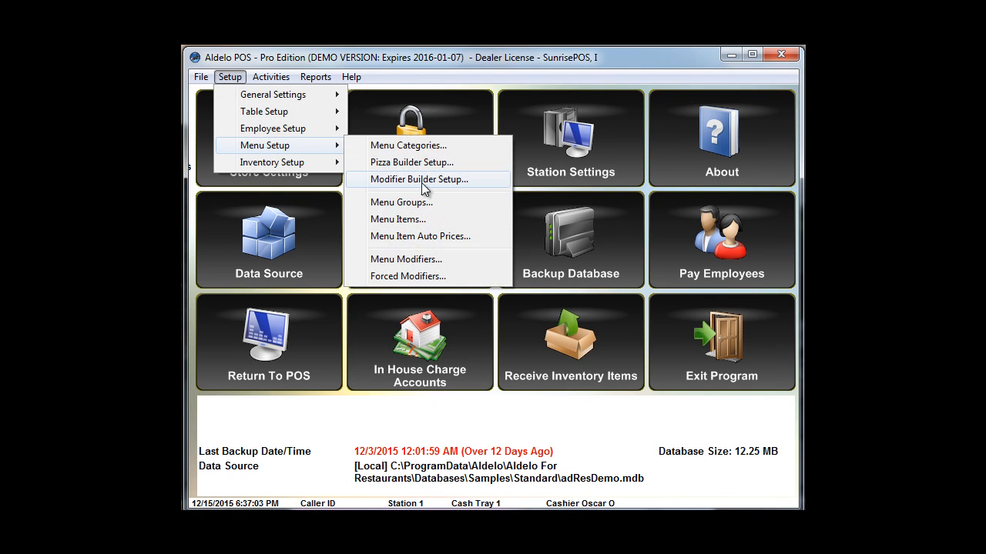
click(406, 203)
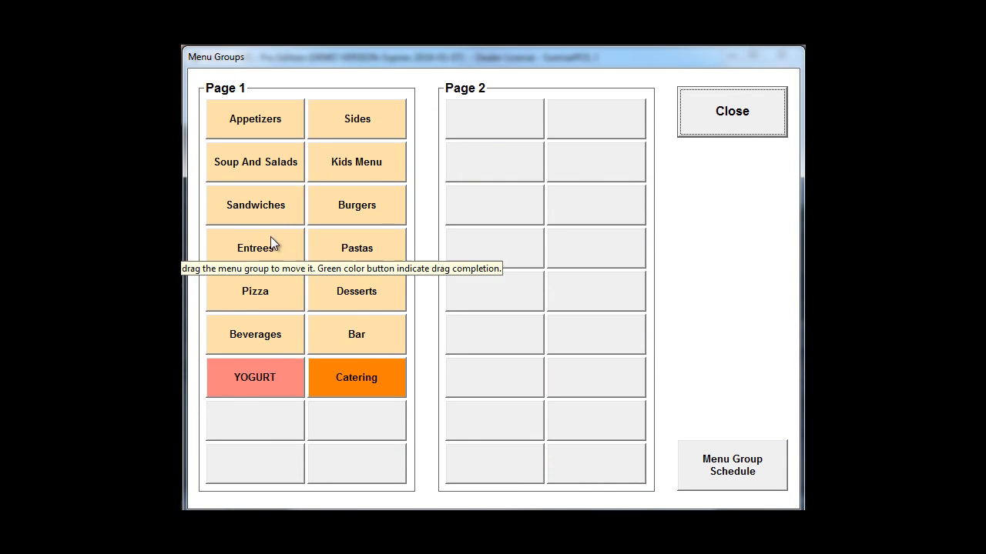
click(262, 422)
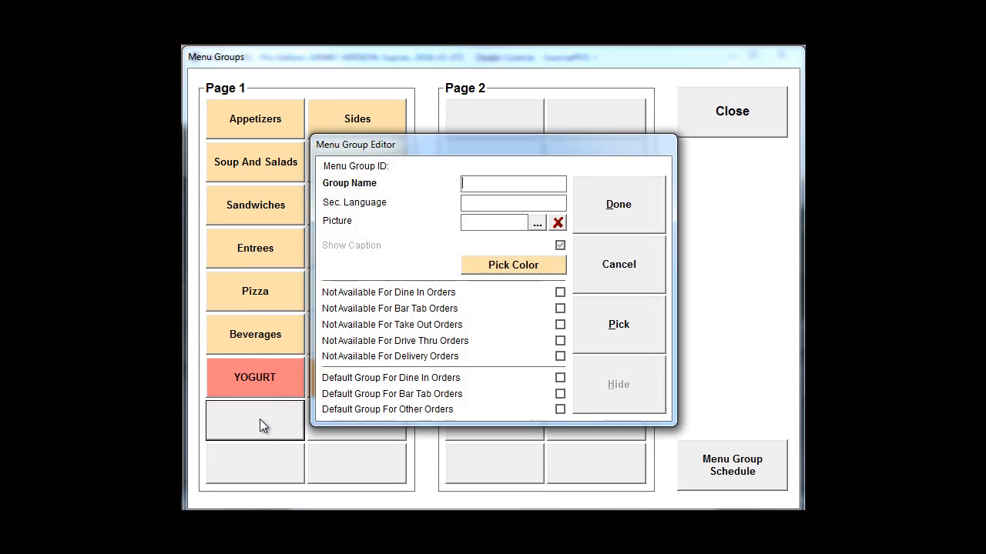
text(DONATIONS)
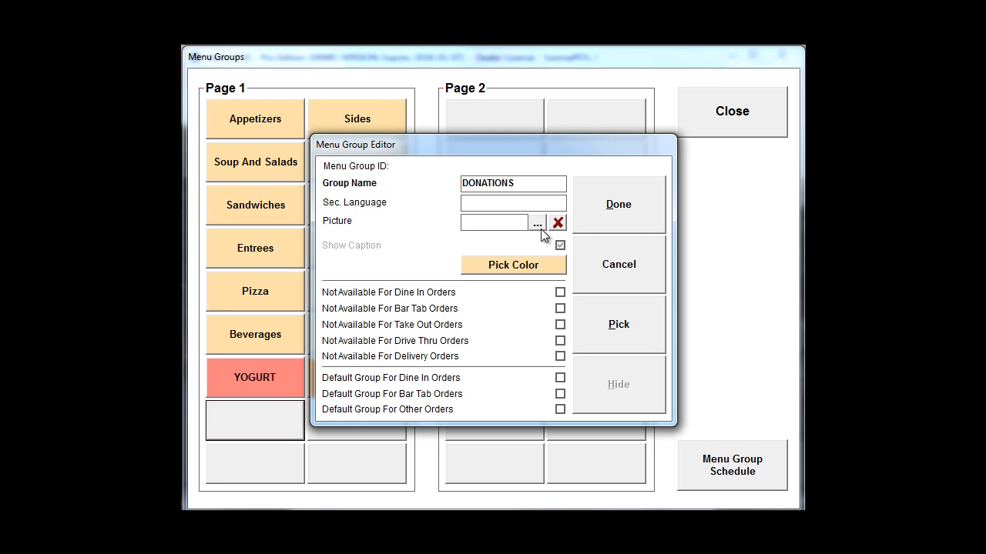
Give the DONATIONS group a bright green color, save it and close the menu groups
click(529, 266)
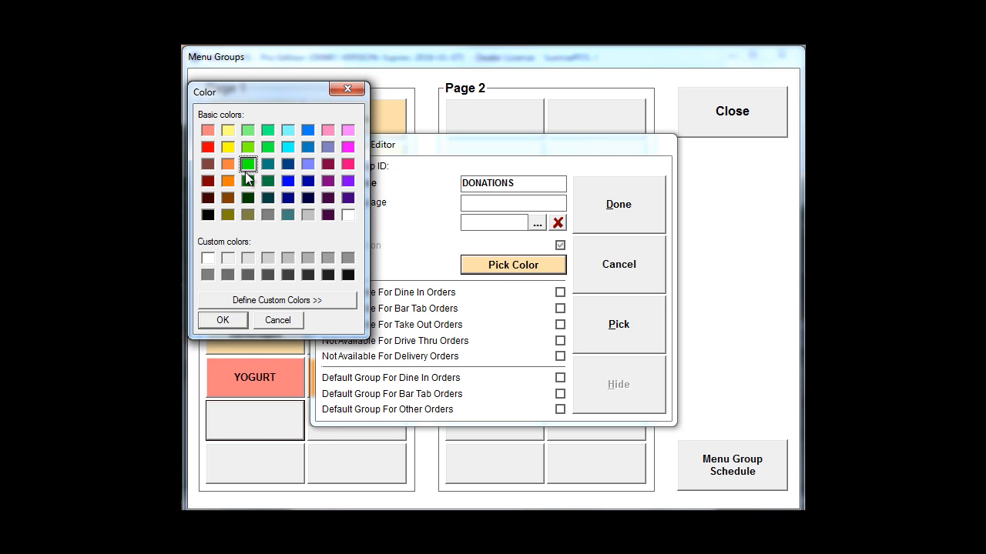
click(223, 322)
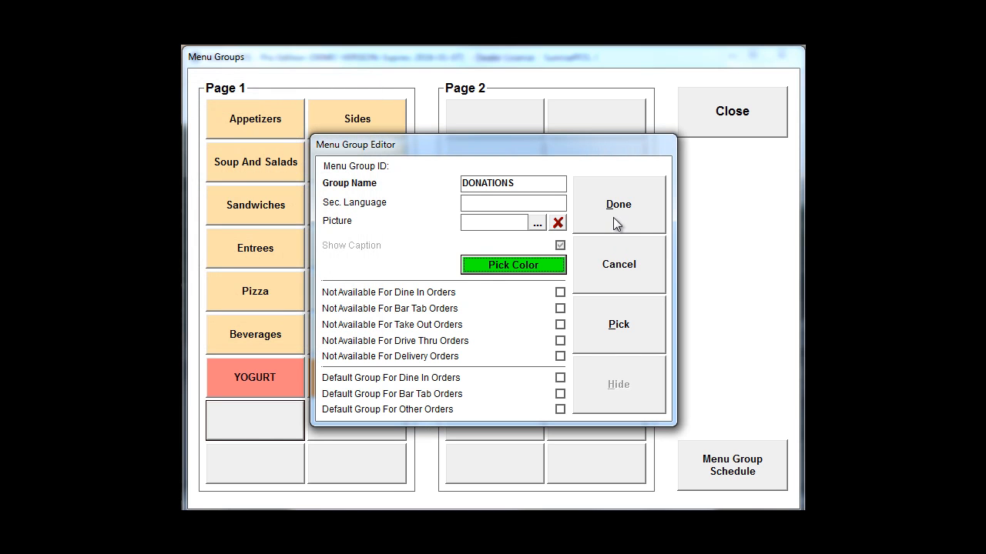
click(613, 213)
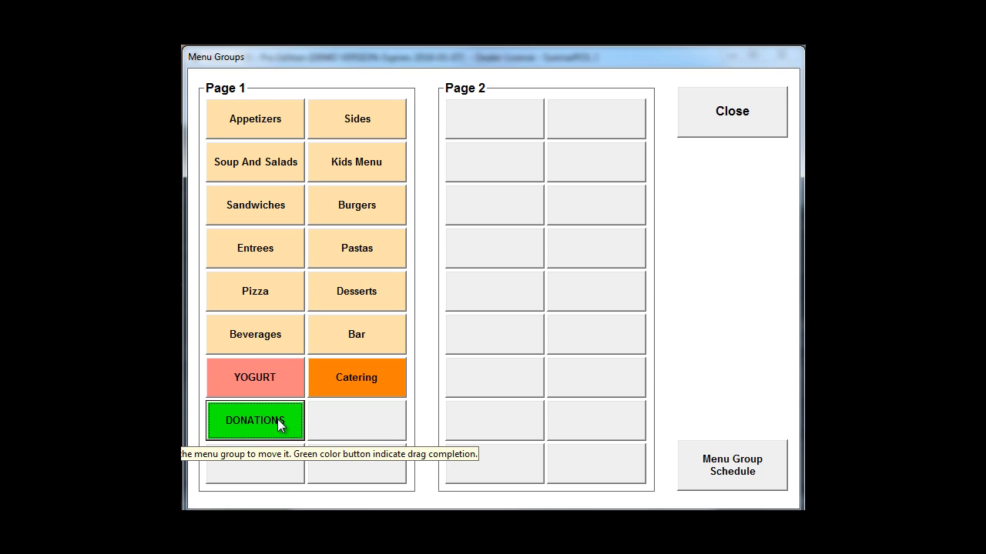
click(736, 121)
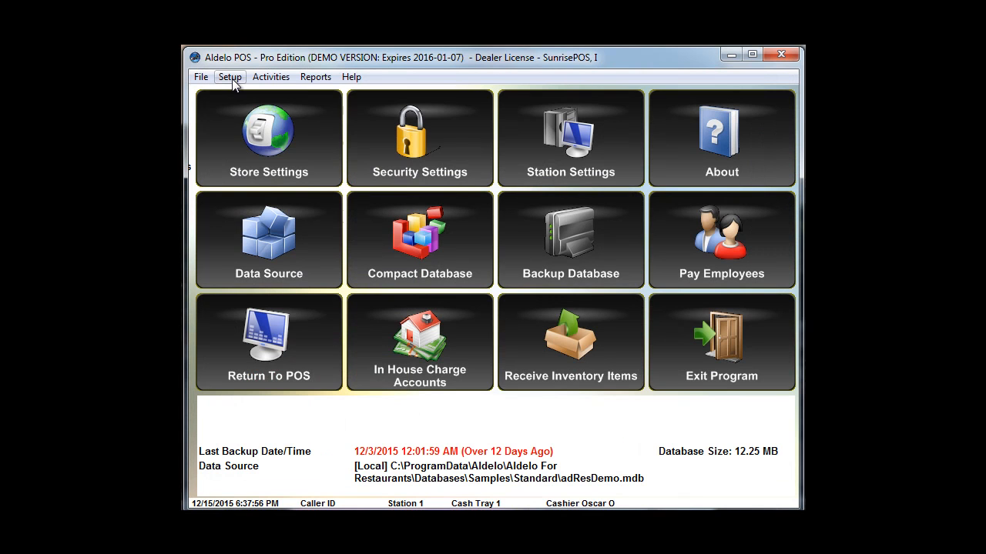
Start a new menu item in the first slot of the DONATIONS group
click(231, 77)
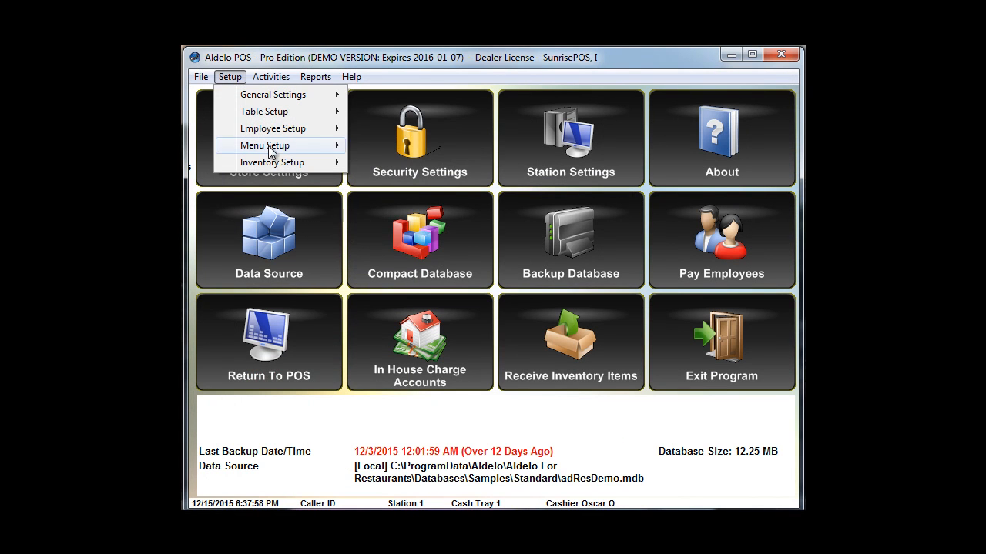
mouse_move(269, 145)
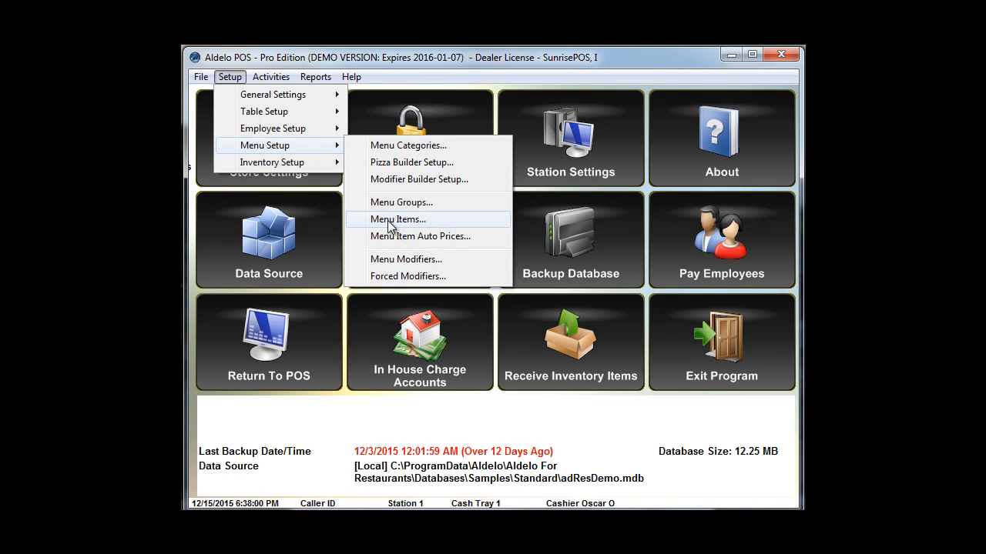
click(392, 222)
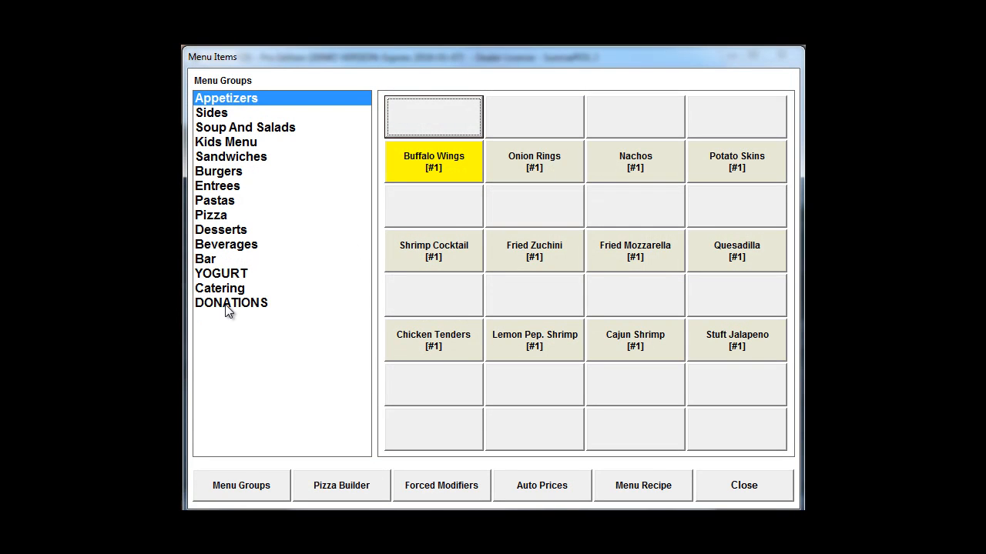
click(225, 304)
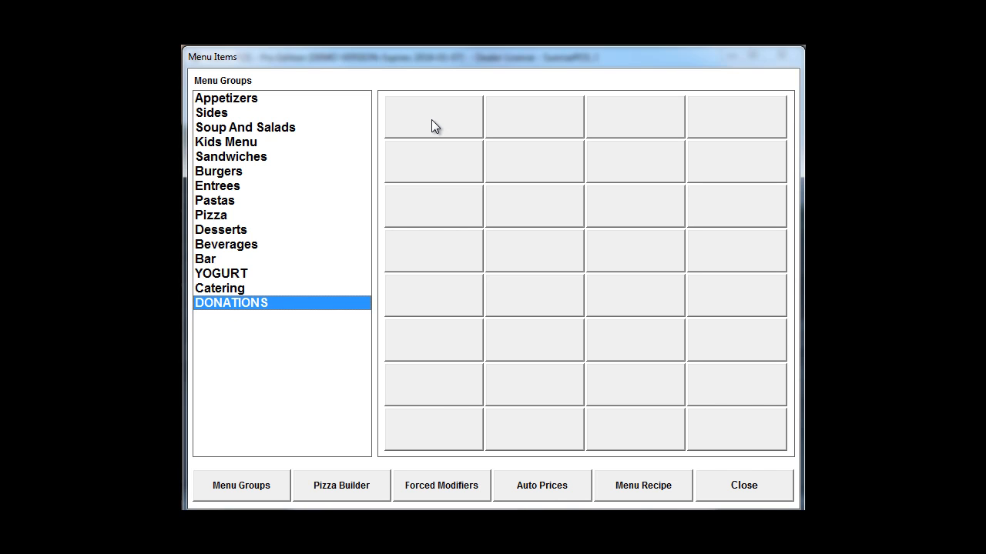
click(520, 204)
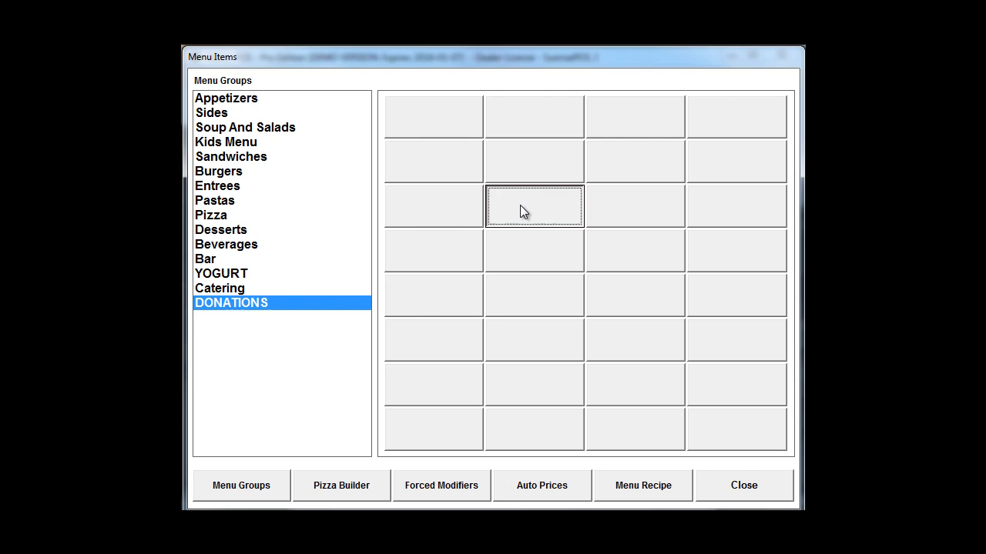
click(430, 119)
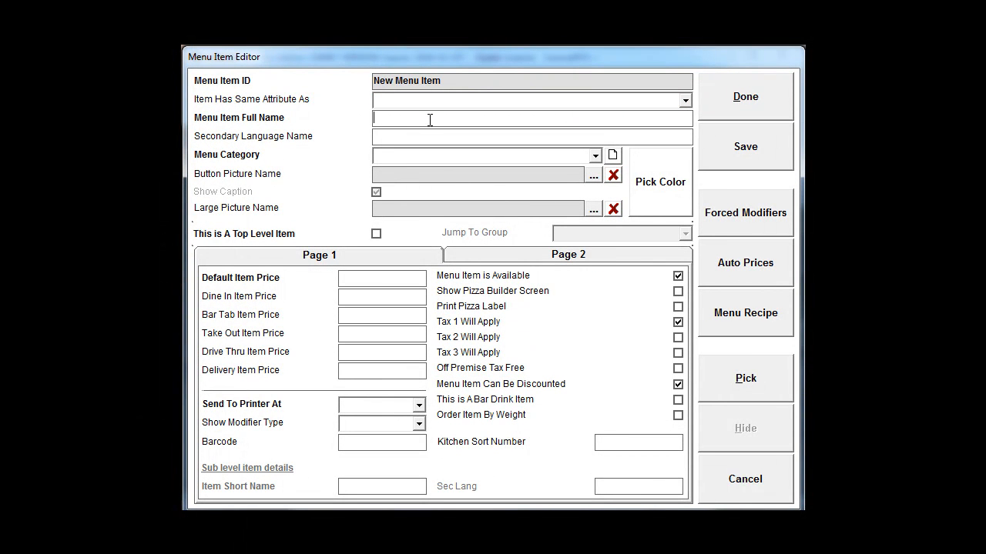
Enter ROUNDUP FOR HABITAT as the new menu item's full name
text(ROUNDUP)
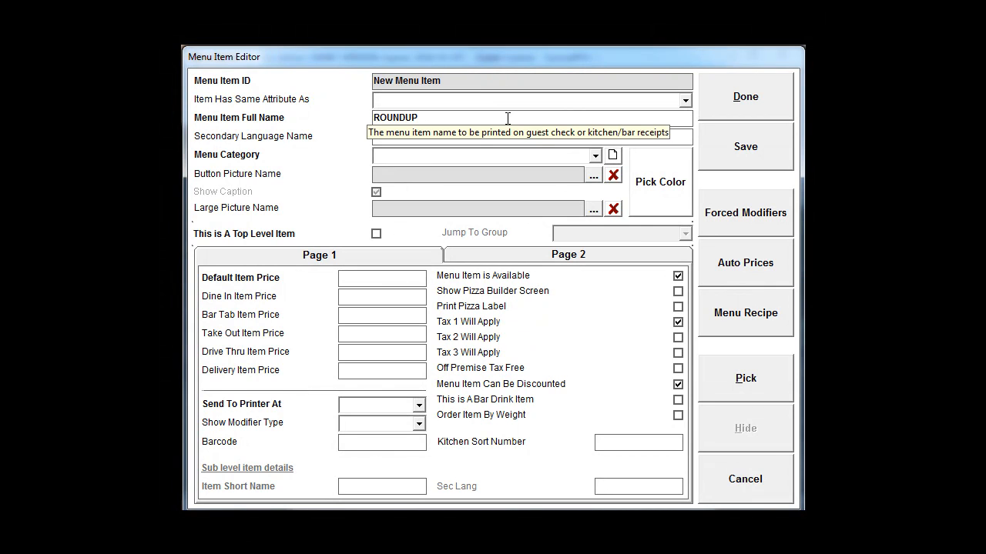
text( FOR )
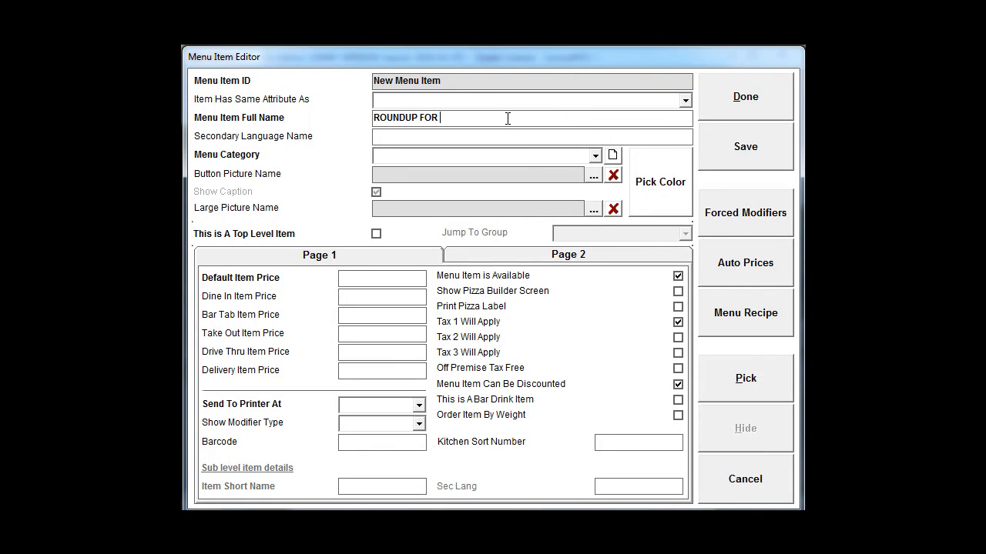
text(CHARITY)
key(BackSpace)
key(BackSpace)
key(BackSpace)
key(BackSpace)
key(BackSpace)
key(BackSpace)
key(BackSpace)
text(HABITAT)
Assign the item to the Charity category and set its default price to 1234.56
click(478, 158)
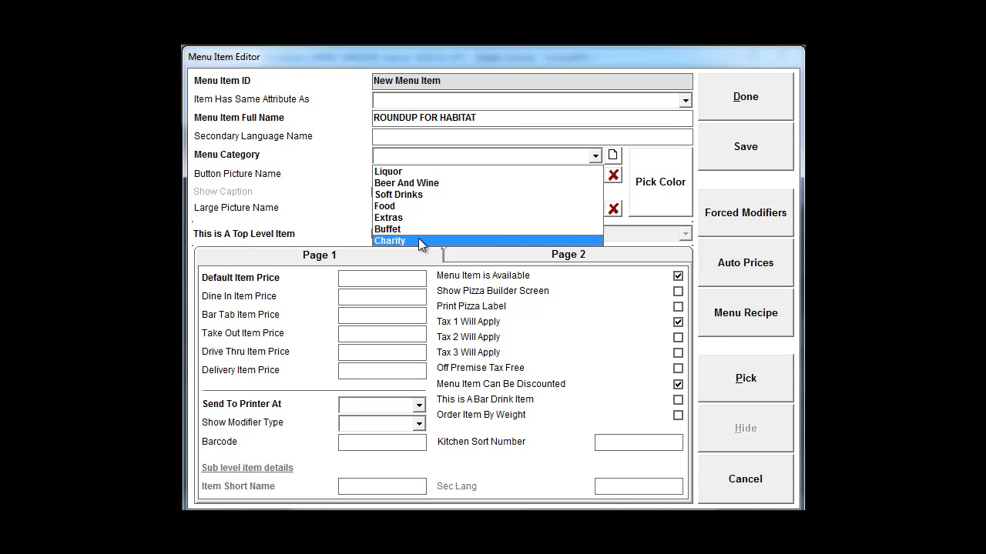
click(418, 240)
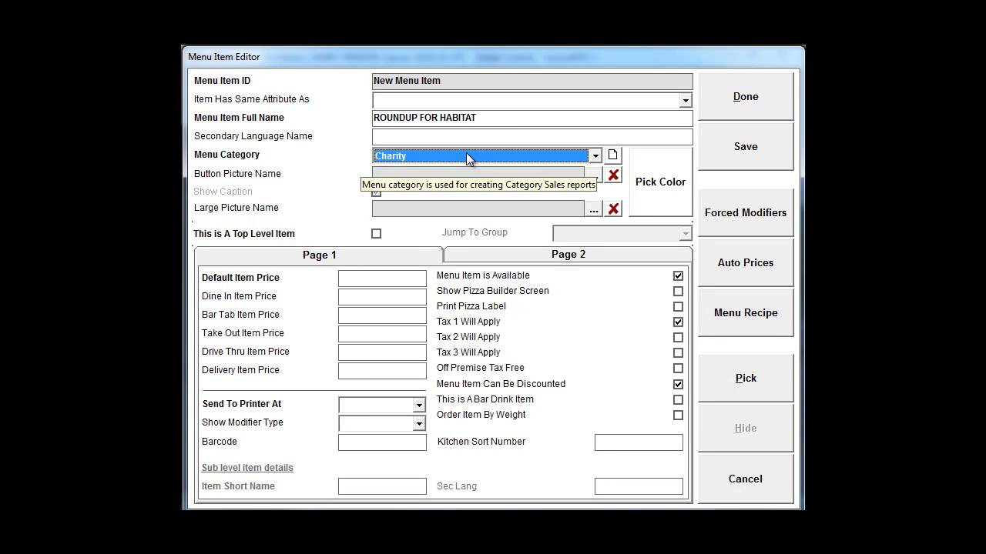
click(374, 278)
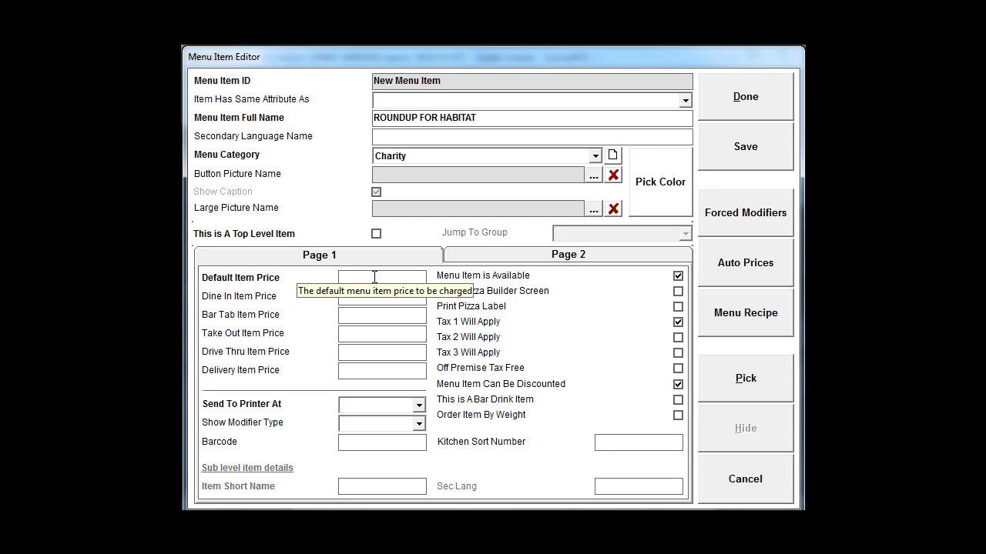
text(1234.)
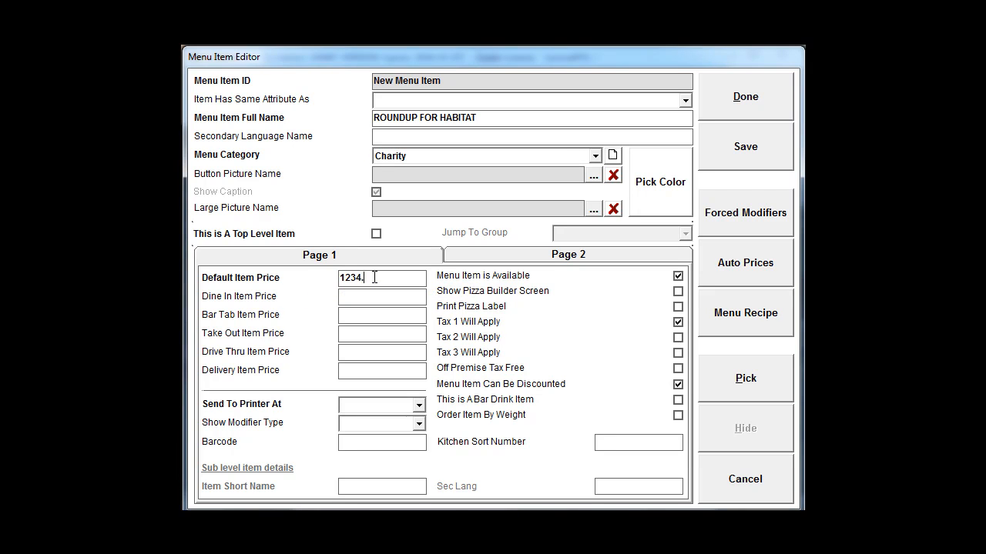
text(56)
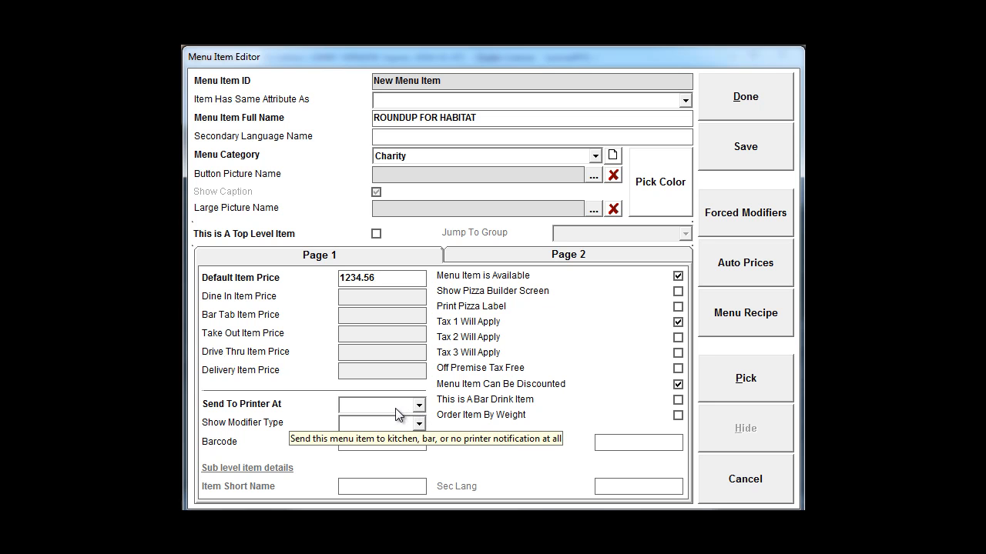
Set the item's printer destination to None and turn off Tax 1
click(418, 406)
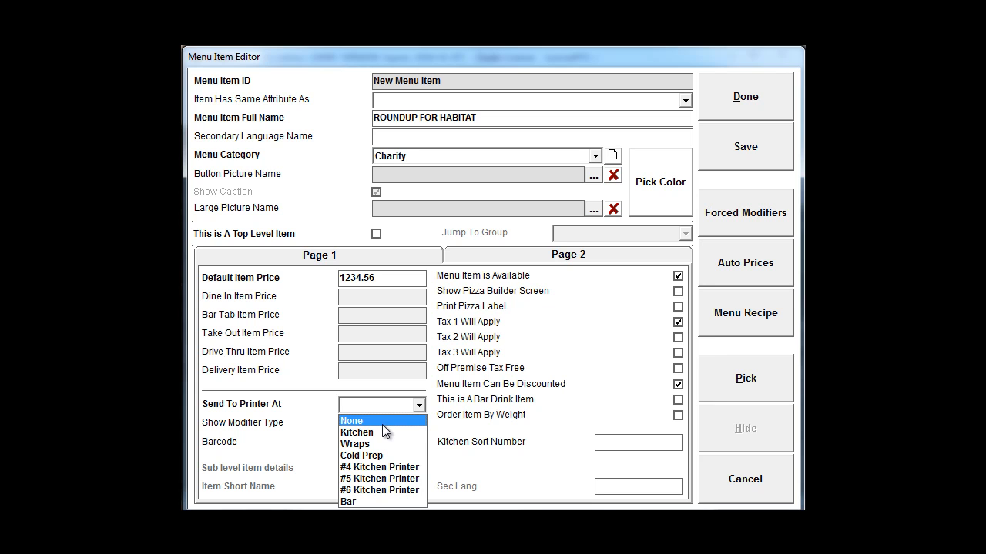
click(382, 425)
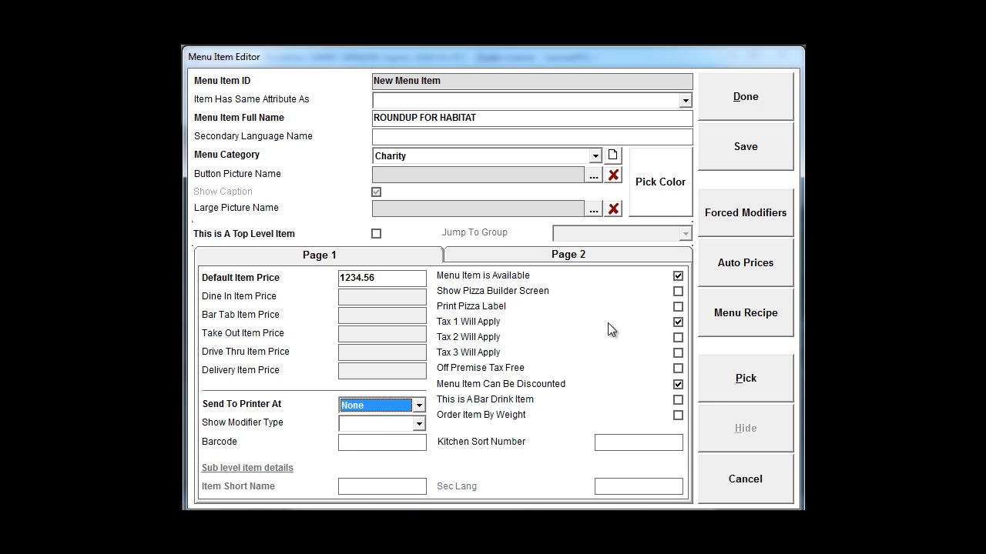
click(678, 323)
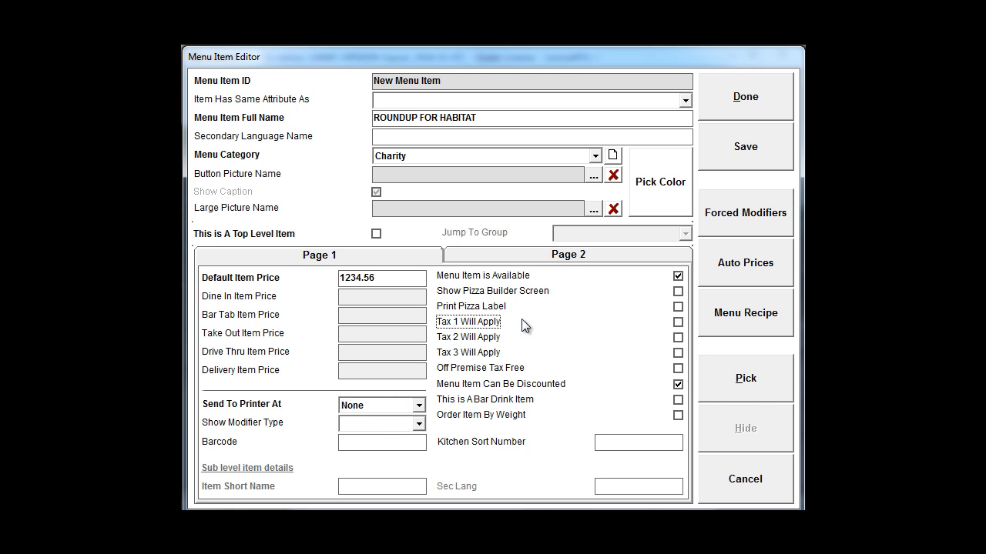
Set the ROUNDUP FOR HABITAT item's button color to light green from the basic colors
click(656, 190)
click(499, 343)
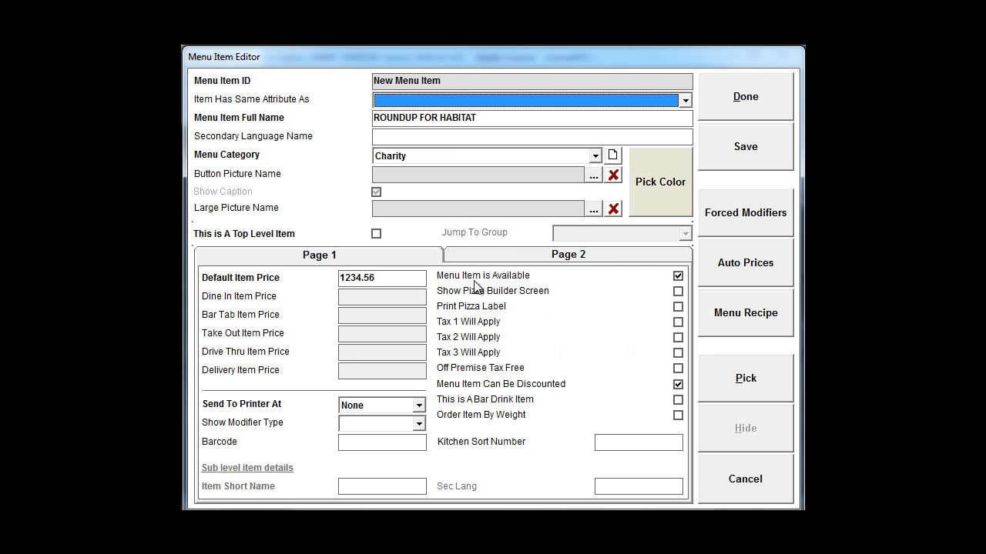
click(653, 189)
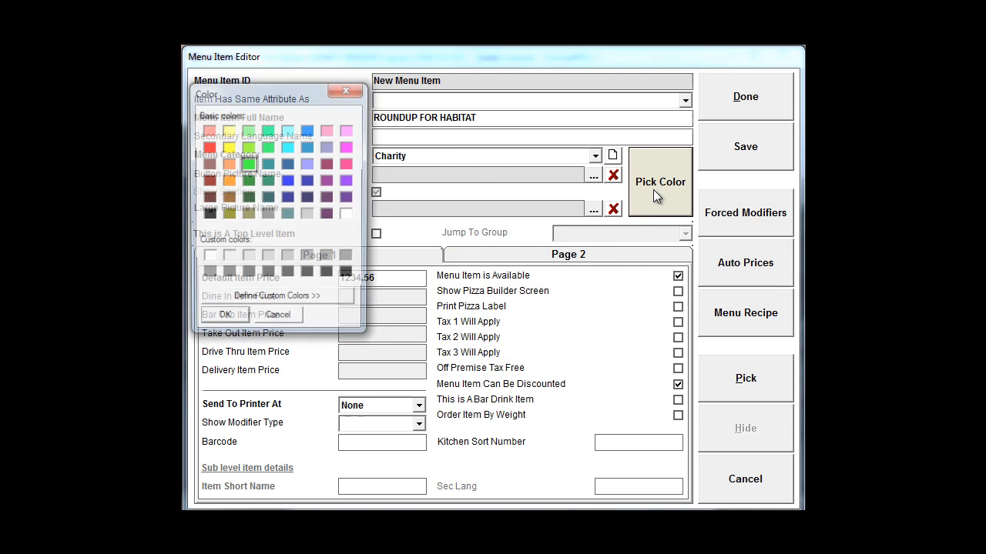
click(248, 164)
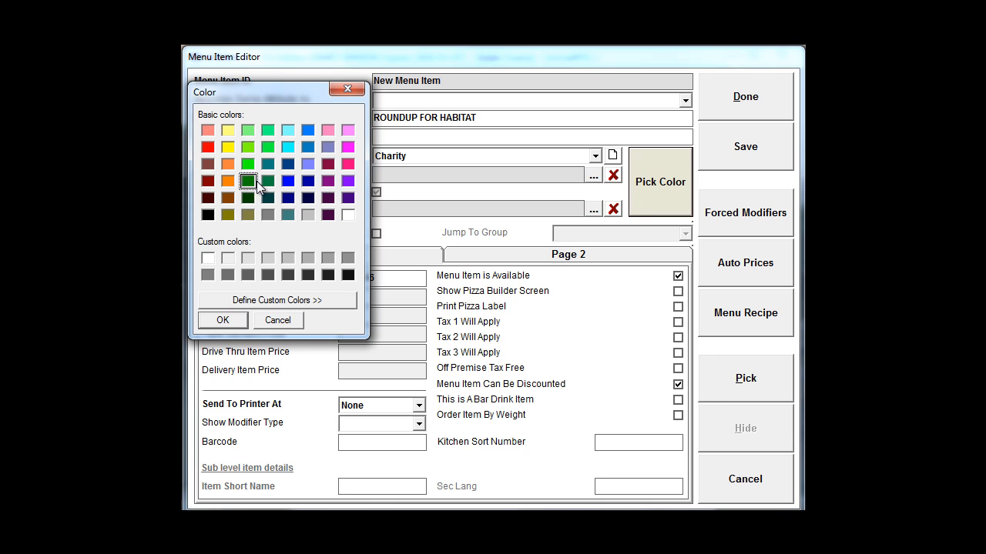
click(230, 147)
click(249, 133)
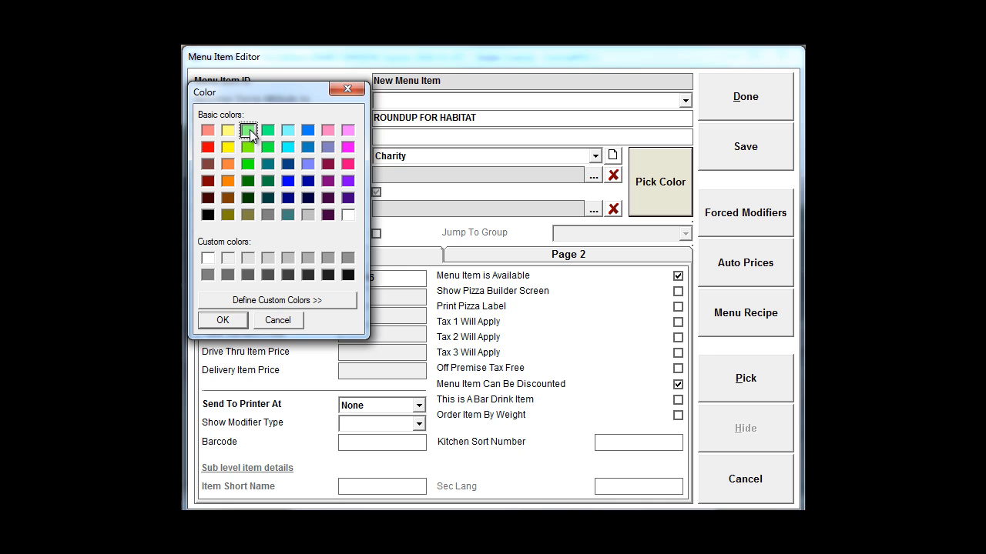
click(223, 322)
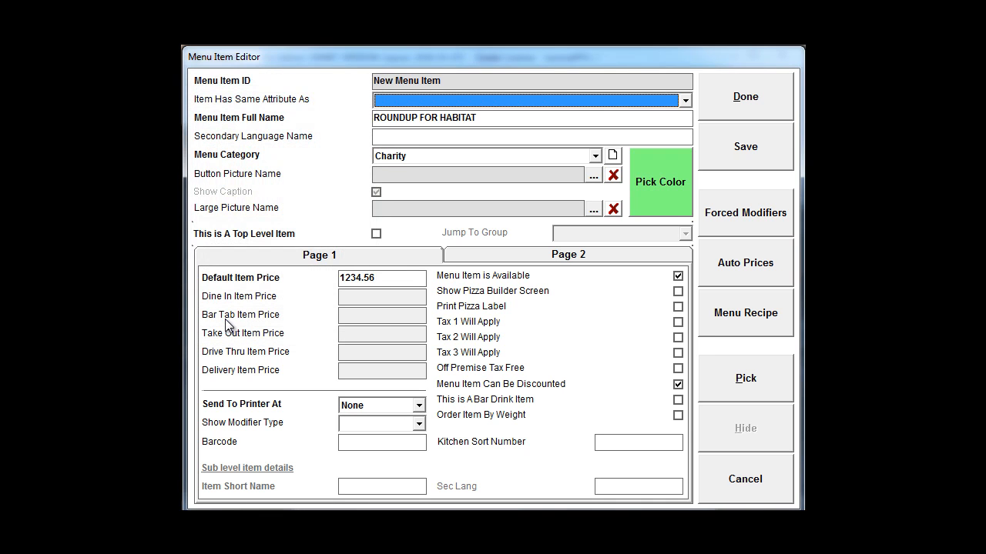
Save the ROUNDUP FOR HABITAT item and close the item editor and the menu items screen
click(745, 149)
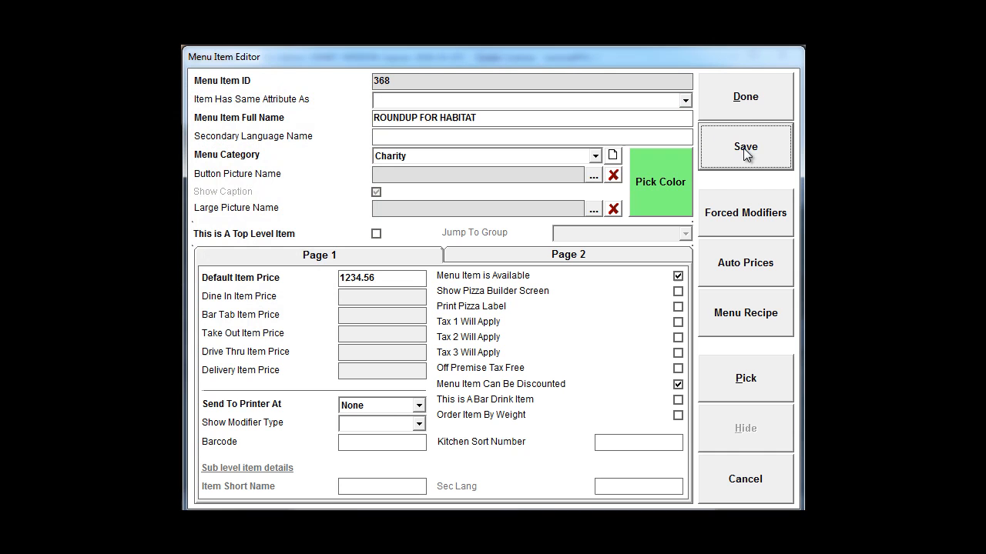
click(748, 108)
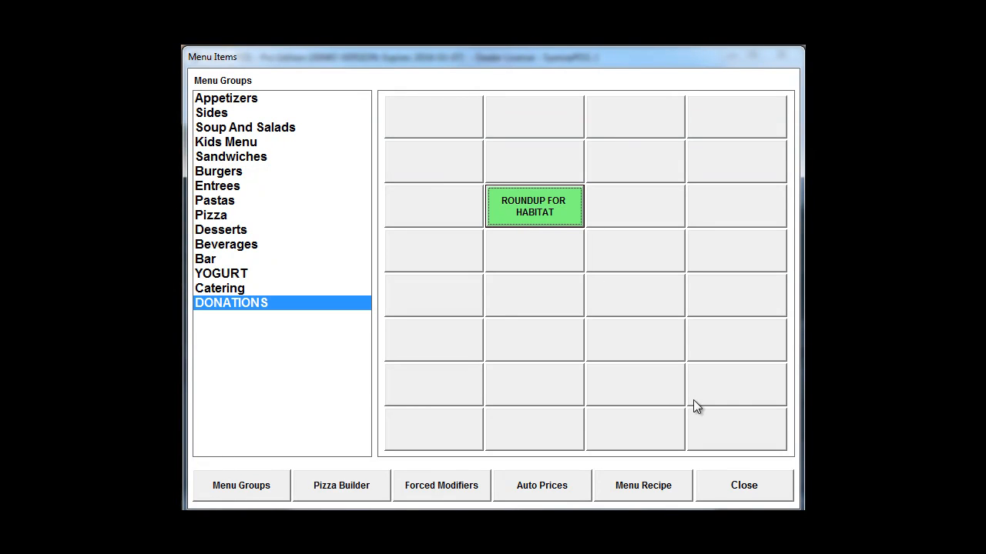
click(727, 479)
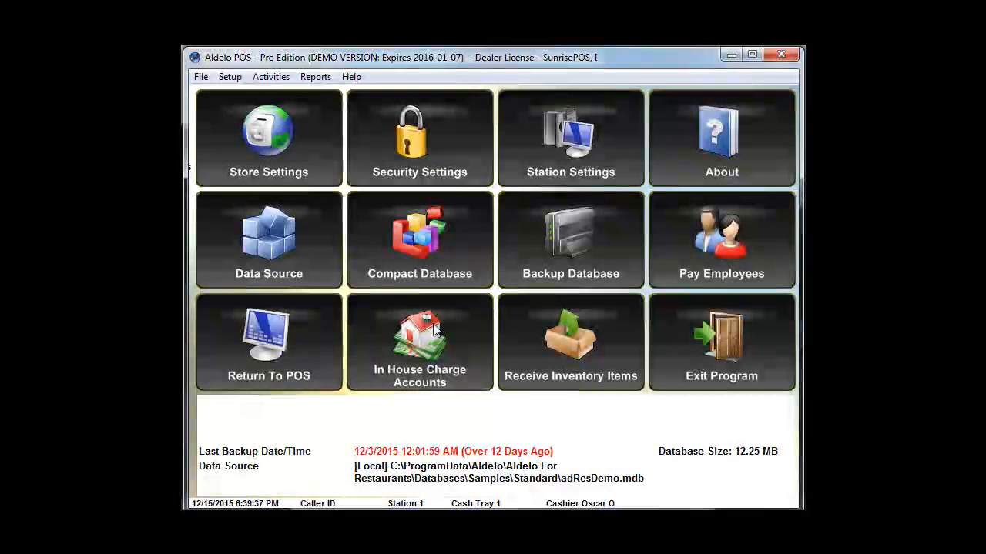
Return to the POS, start a new take-out order and show the DONATIONS group
click(283, 347)
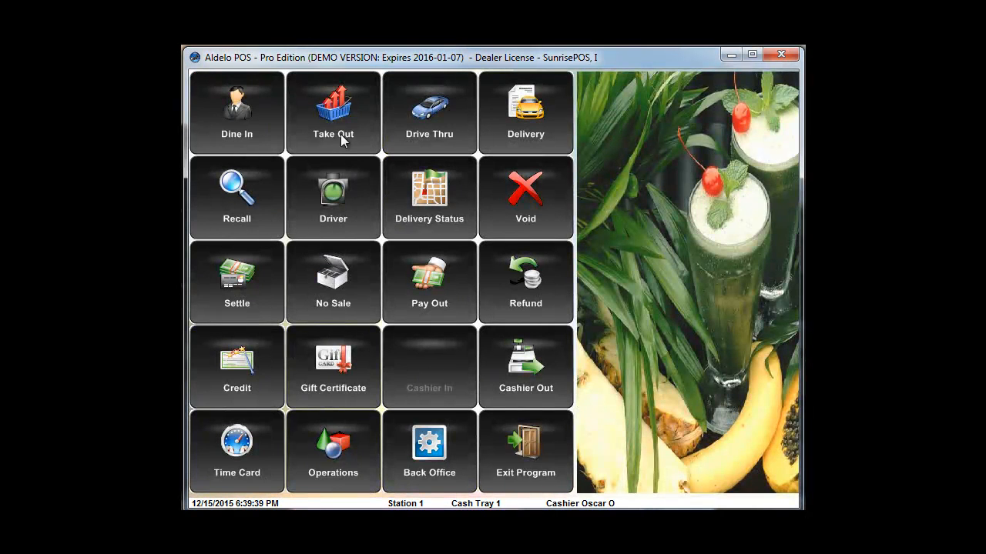
click(338, 124)
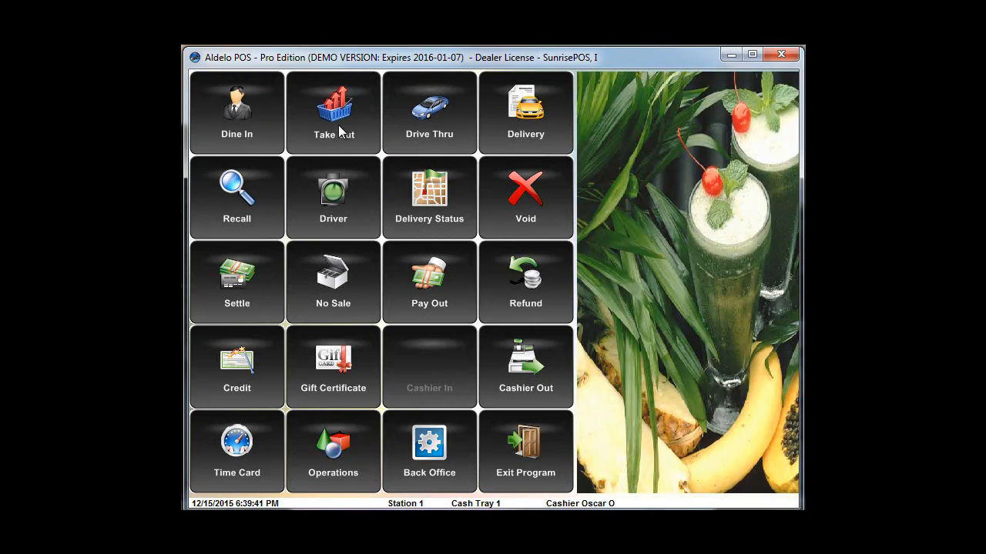
click(441, 395)
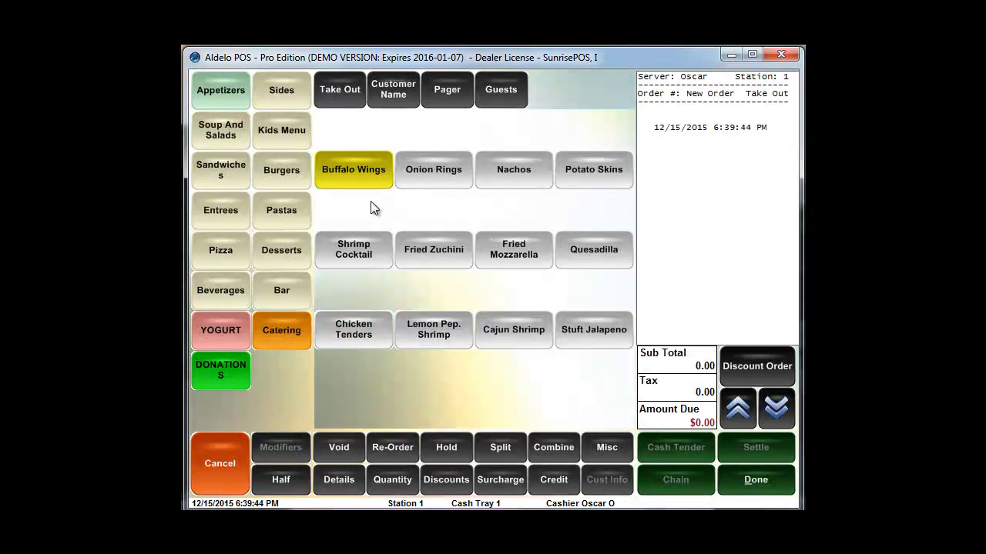
click(220, 374)
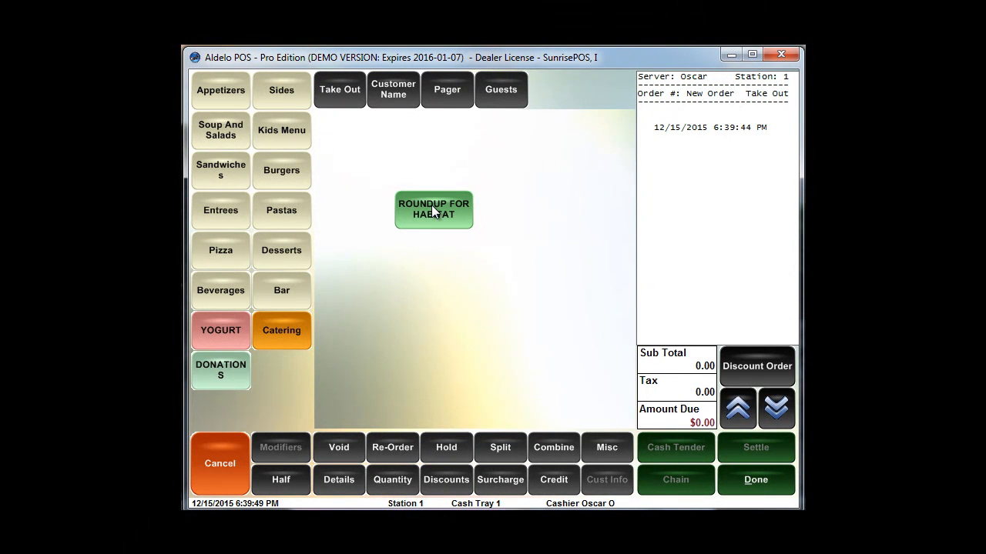
Add Buffalo Wings with the Mild option and a Coca Cola to the take-out order
click(229, 93)
click(358, 171)
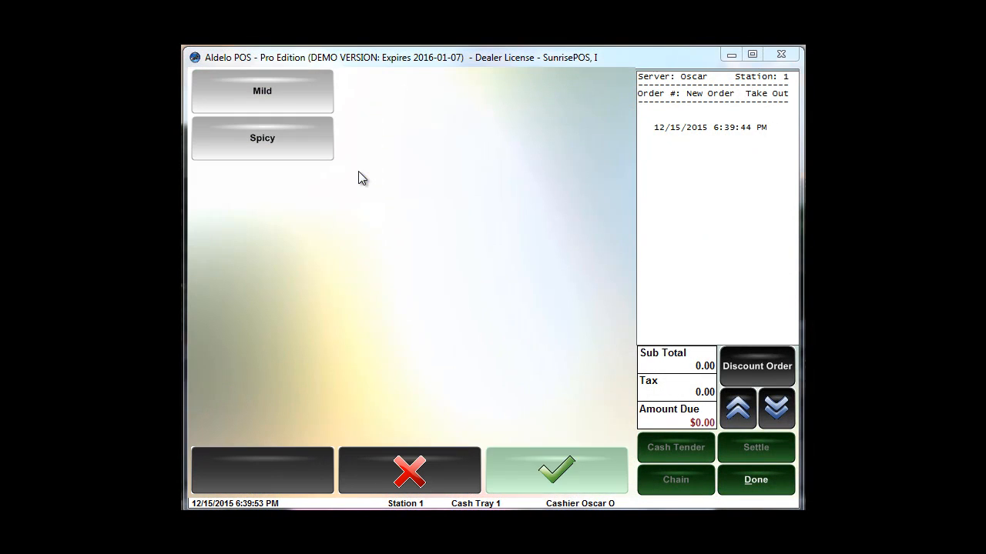
click(279, 99)
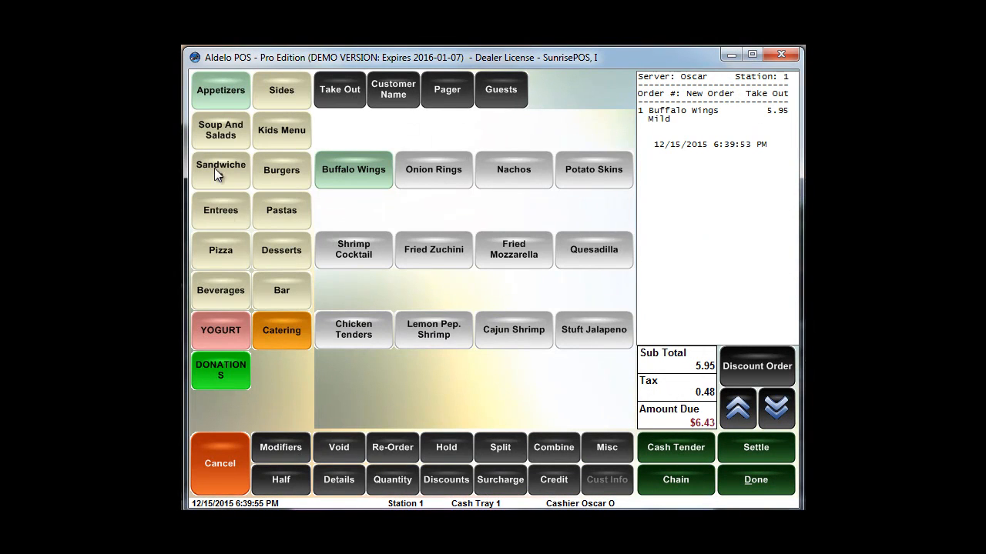
click(220, 293)
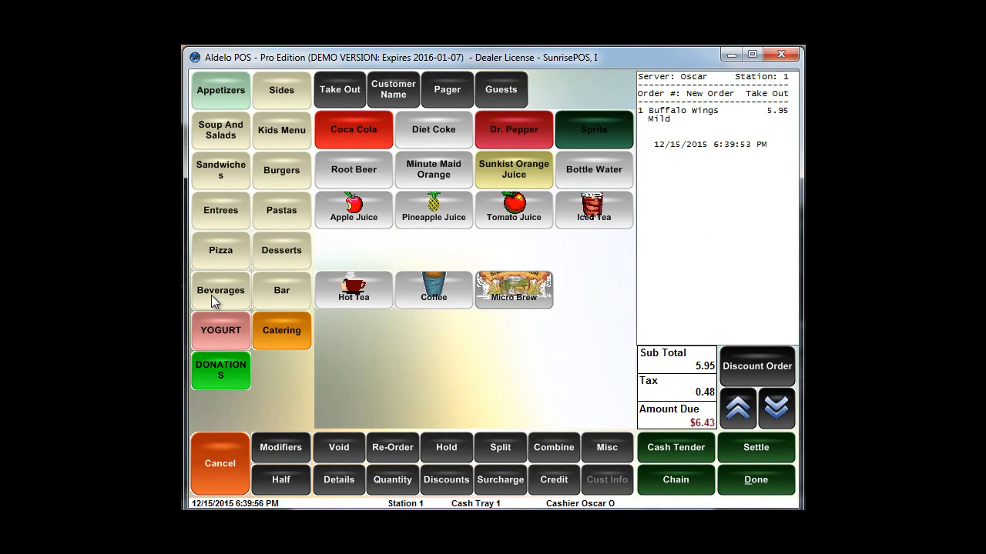
click(368, 144)
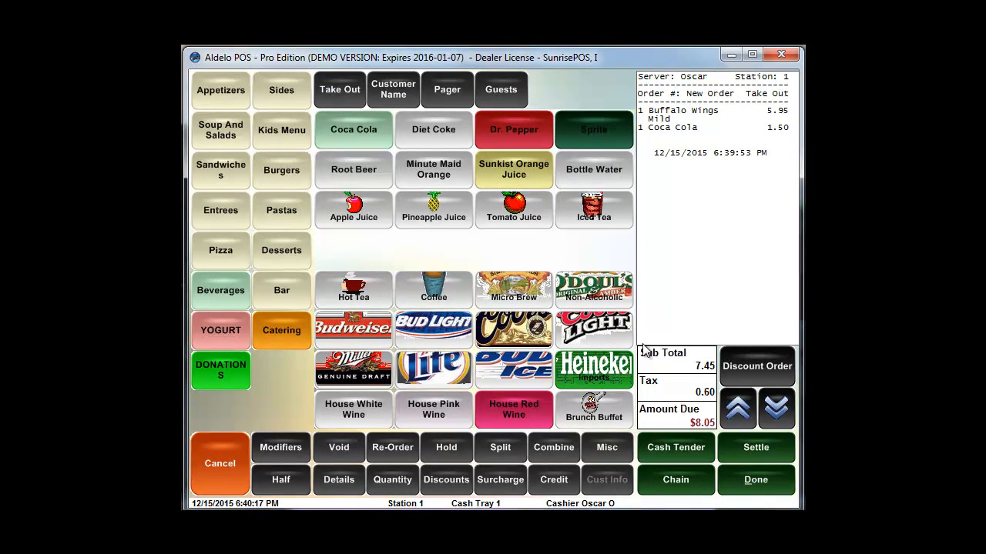
Add ROUNDUP FOR HABITAT from the DONATIONS group to the order at a price of 1.95
click(210, 375)
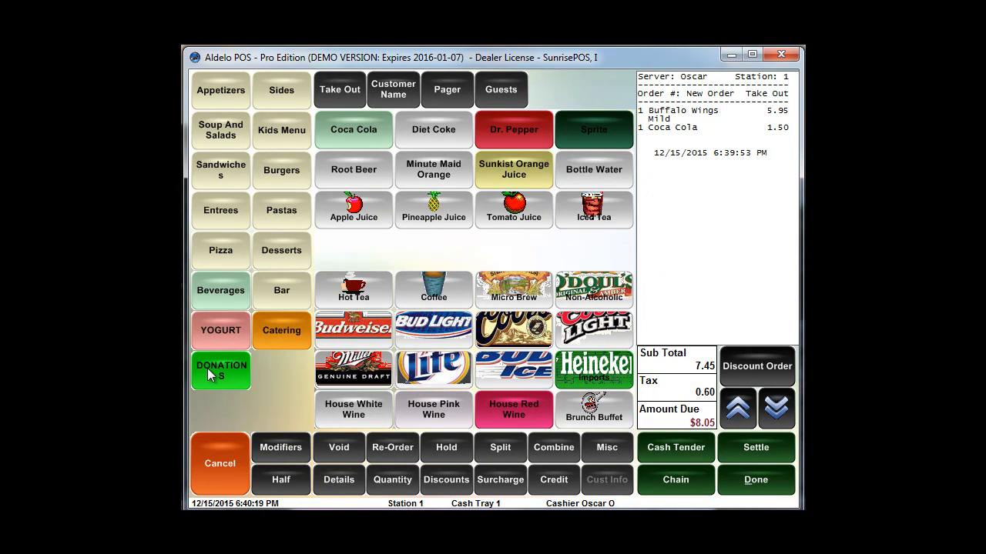
click(444, 214)
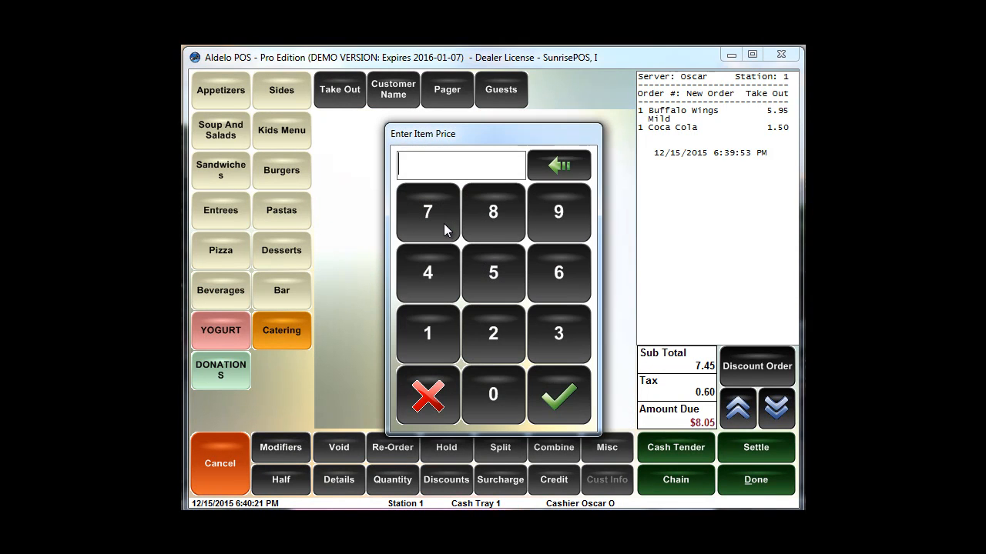
text(195)
click(553, 402)
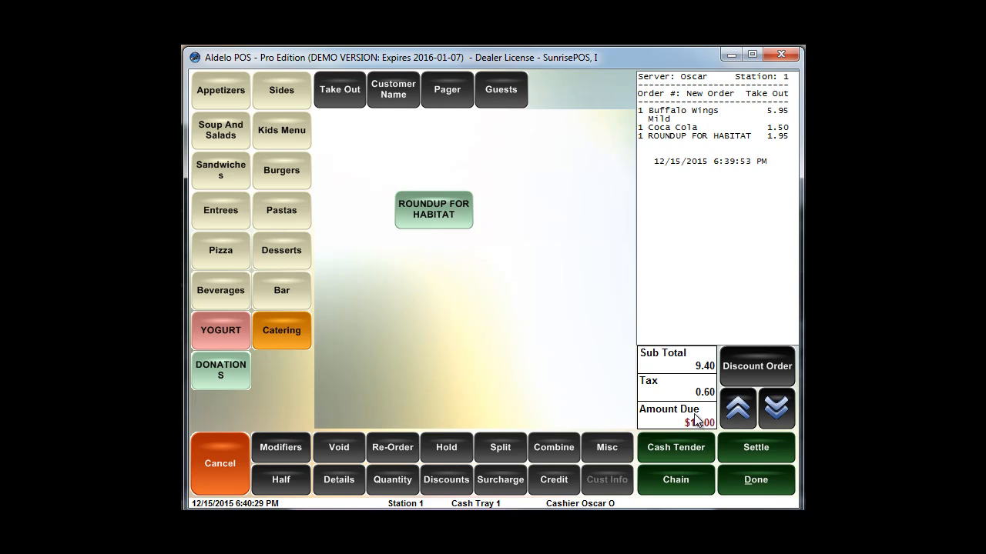
Pay the order with $10.00 cash, finish the change screen and leave order entry
click(678, 445)
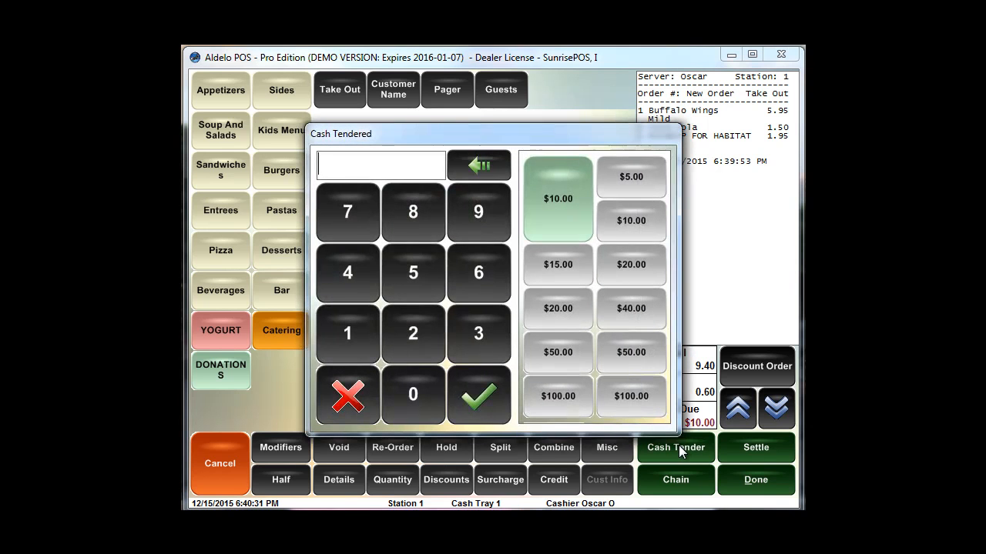
click(562, 213)
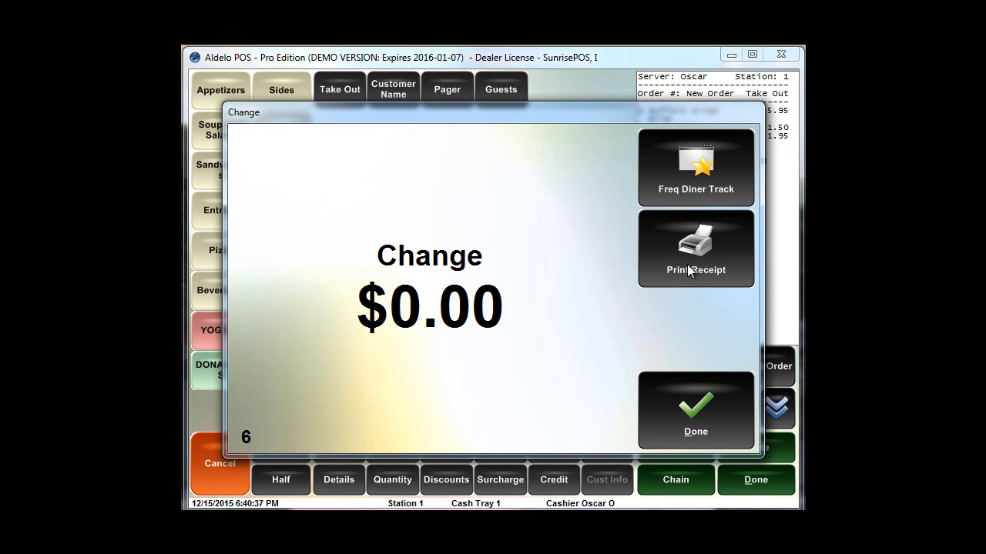
click(677, 399)
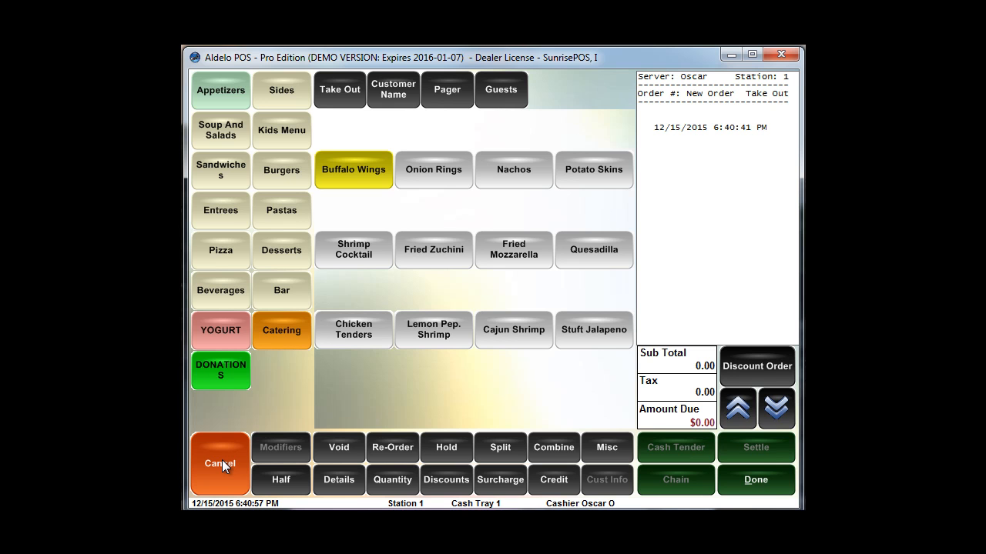
click(221, 460)
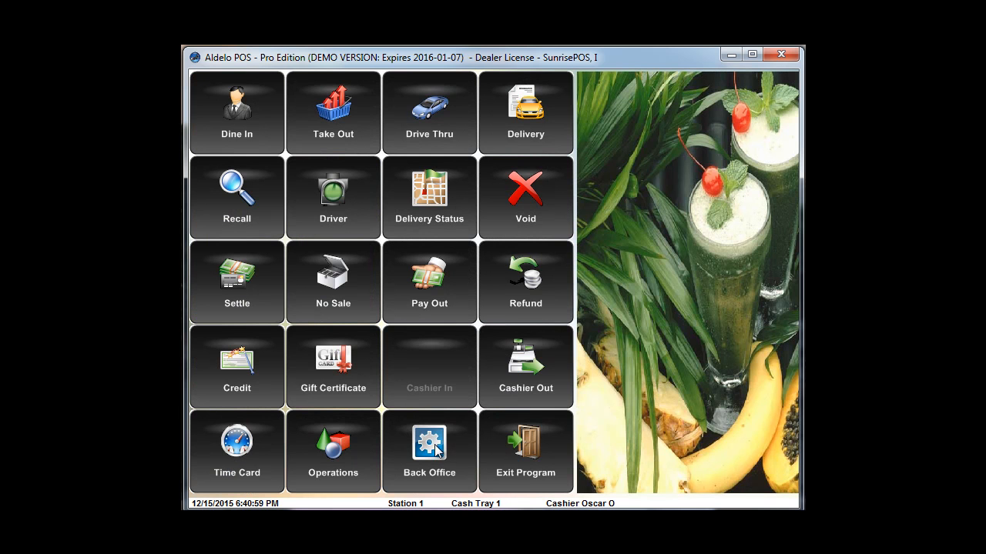
Go to the Back Office and open the Sales By Menu Item report
click(438, 450)
click(453, 391)
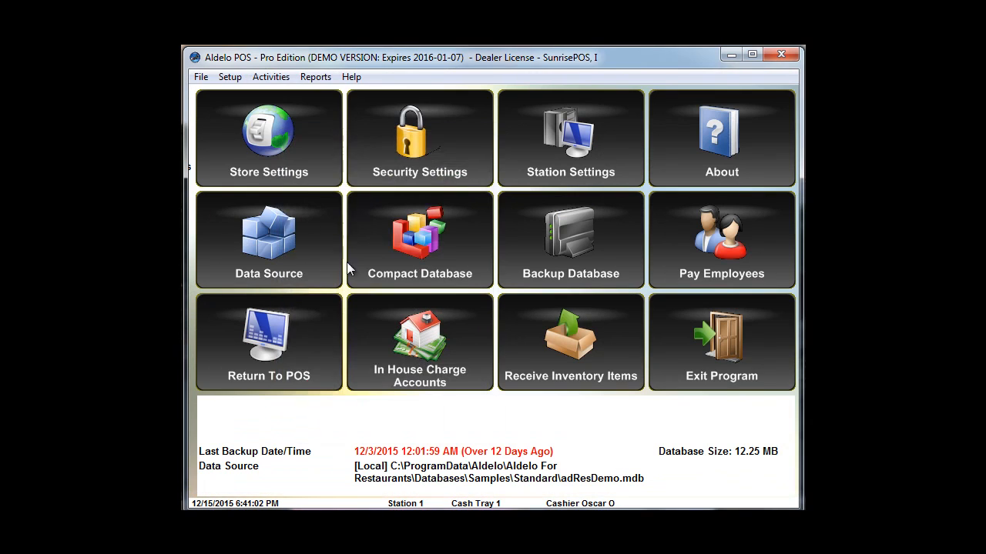
click(315, 77)
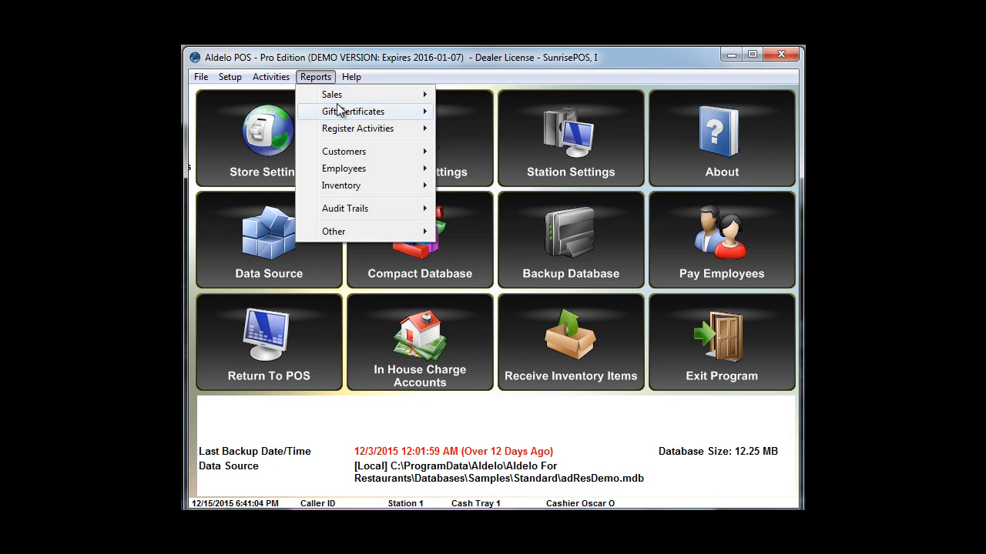
mouse_move(339, 96)
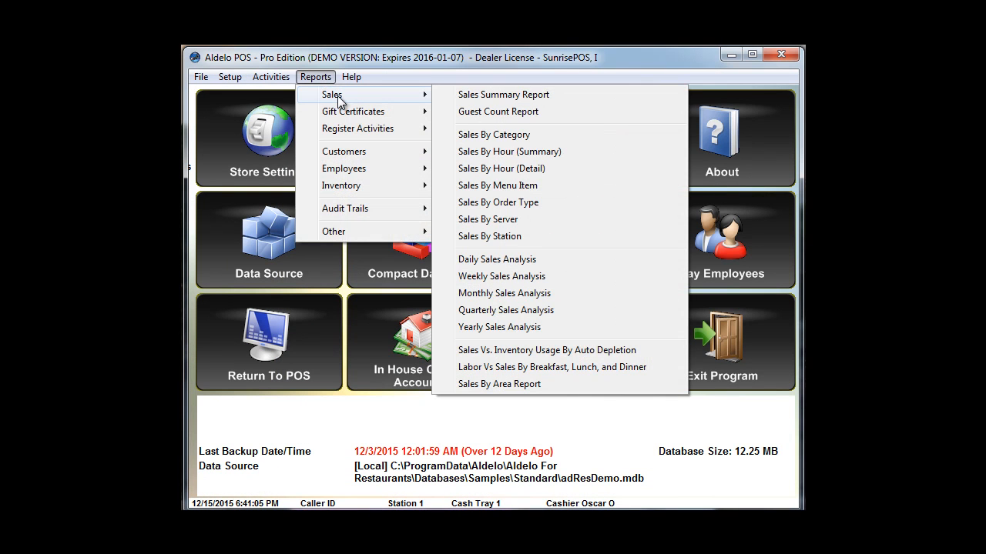
click(497, 186)
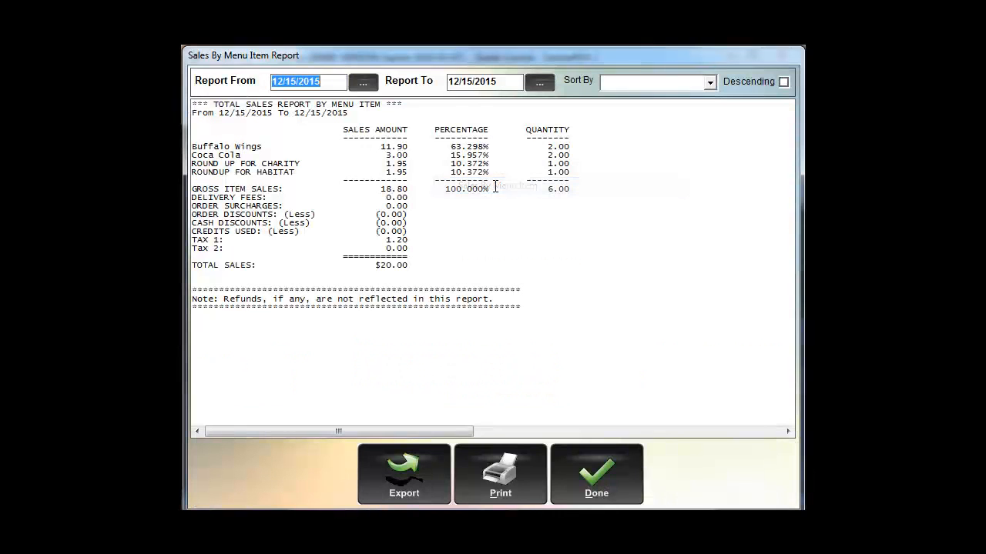
Check the report's start date selector, accept 12/15/2015 and close the report
click(363, 83)
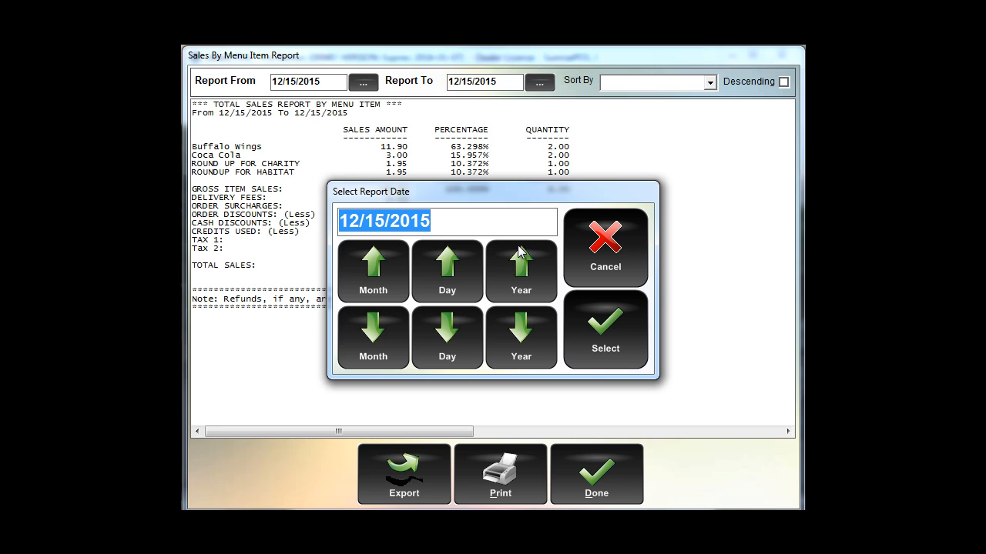
click(603, 329)
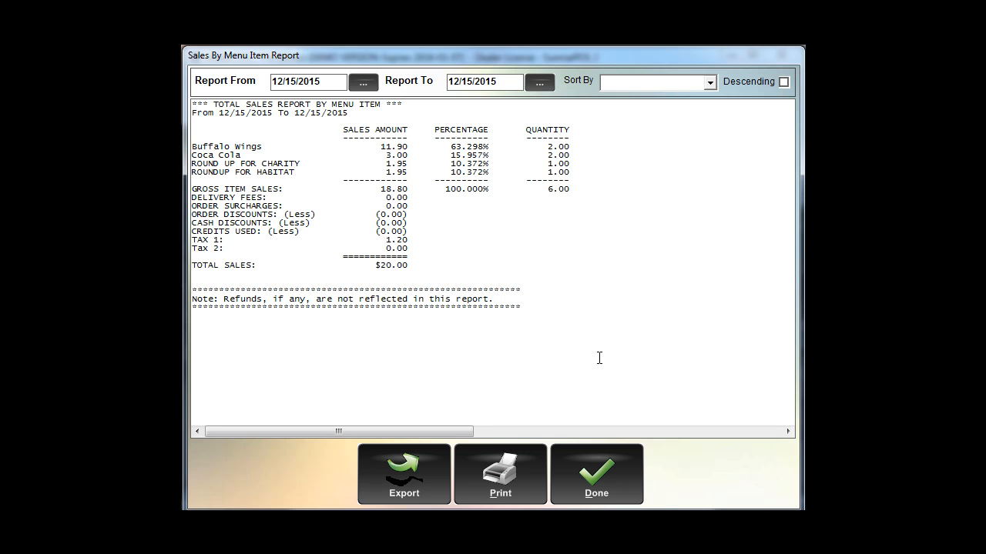
click(597, 474)
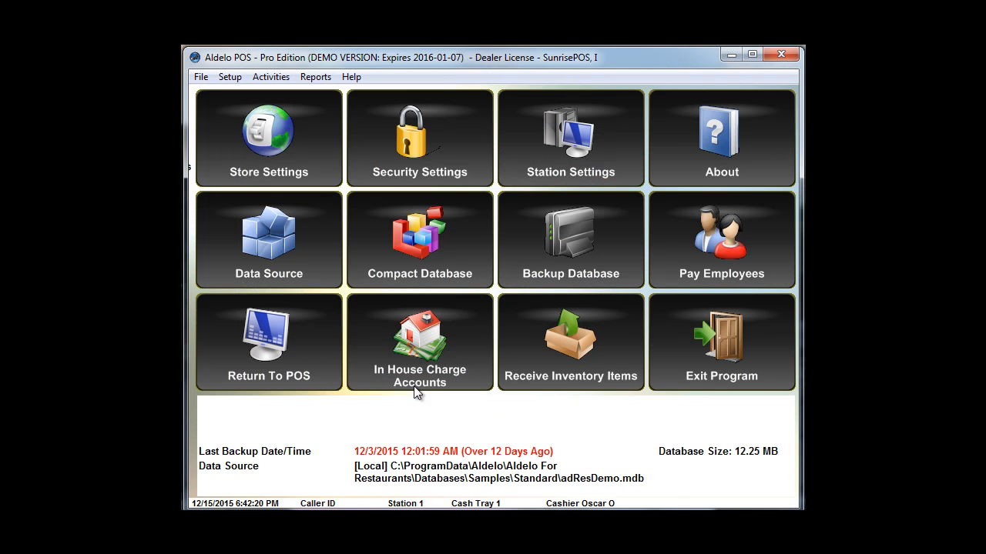
Review the menu categories in the menu setup and close the category list
click(229, 77)
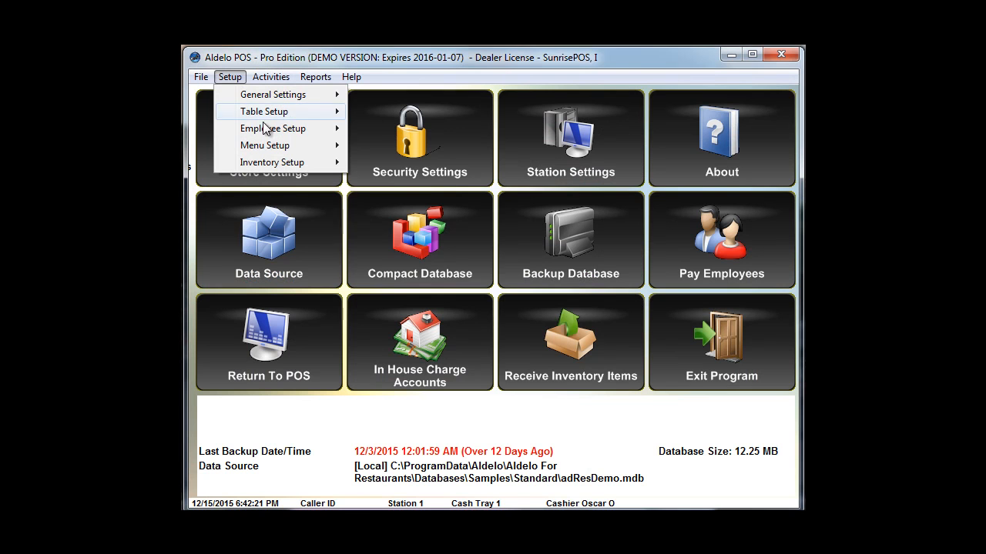
mouse_move(346, 145)
click(398, 144)
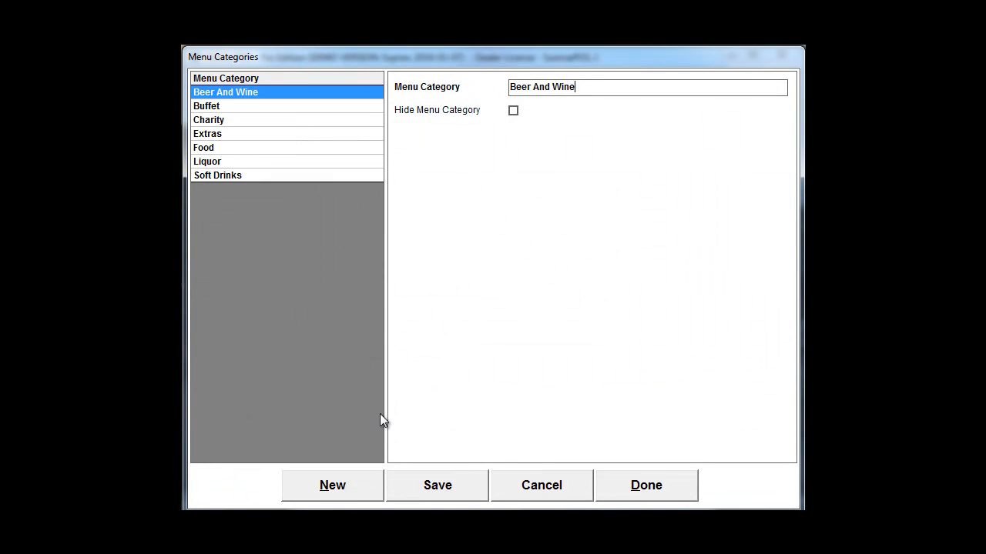
click(462, 487)
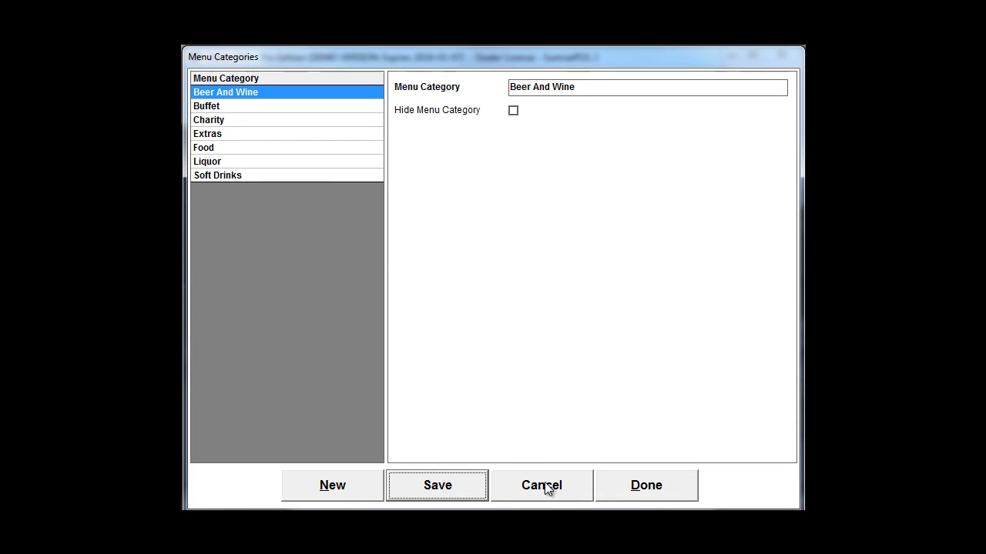
click(619, 484)
Rename the DONATIONS menu group to DONATION in the menu group setup and close the group list
click(230, 77)
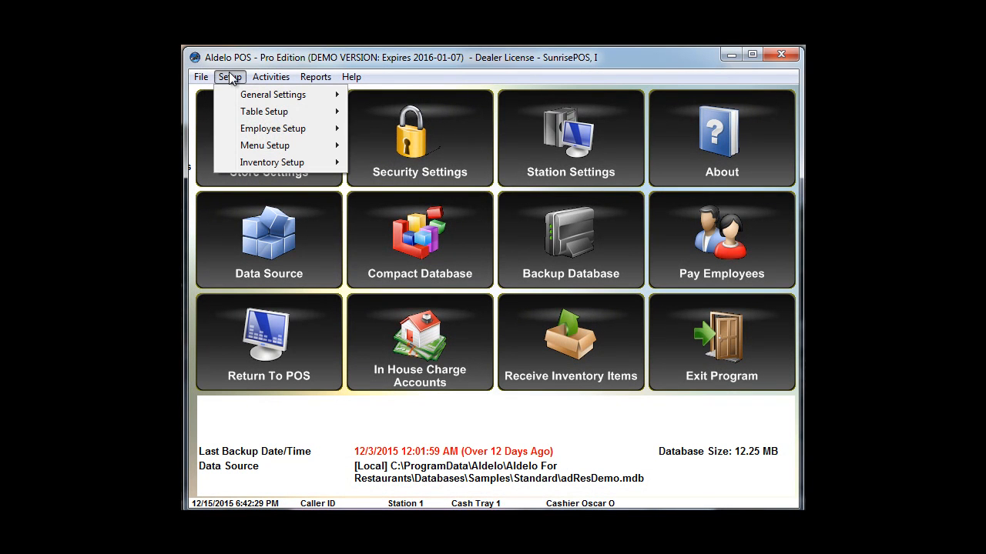
mouse_move(264, 151)
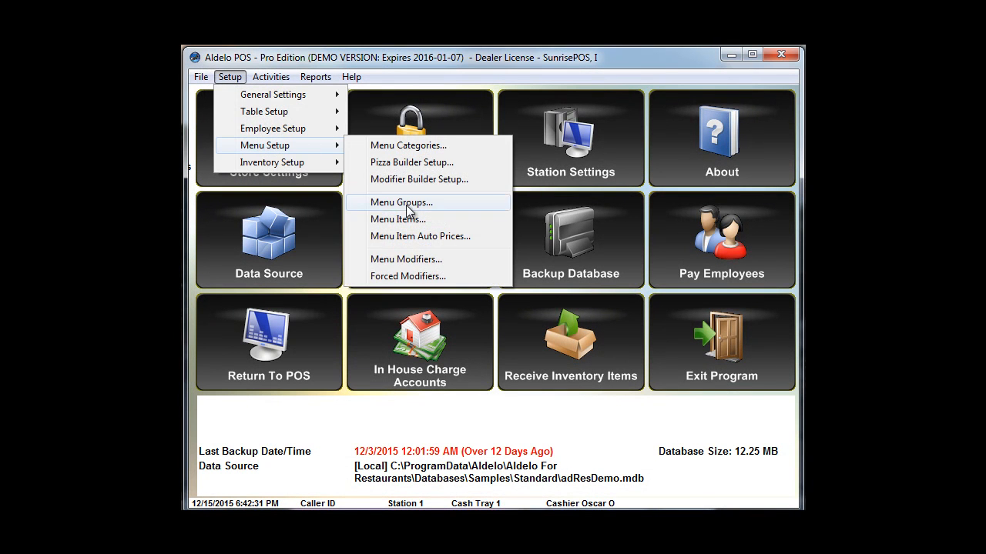
click(402, 202)
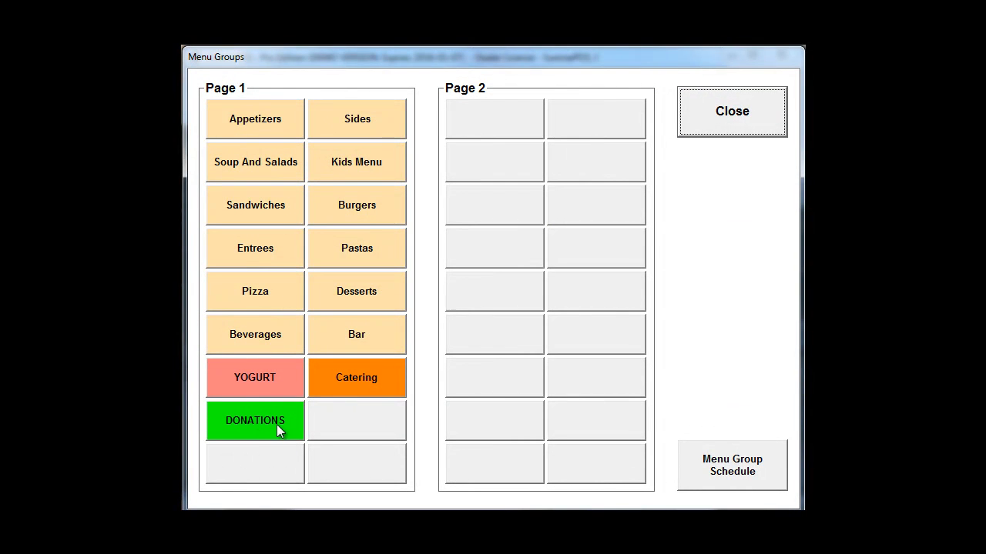
click(285, 422)
click(521, 186)
key(BackSpace)
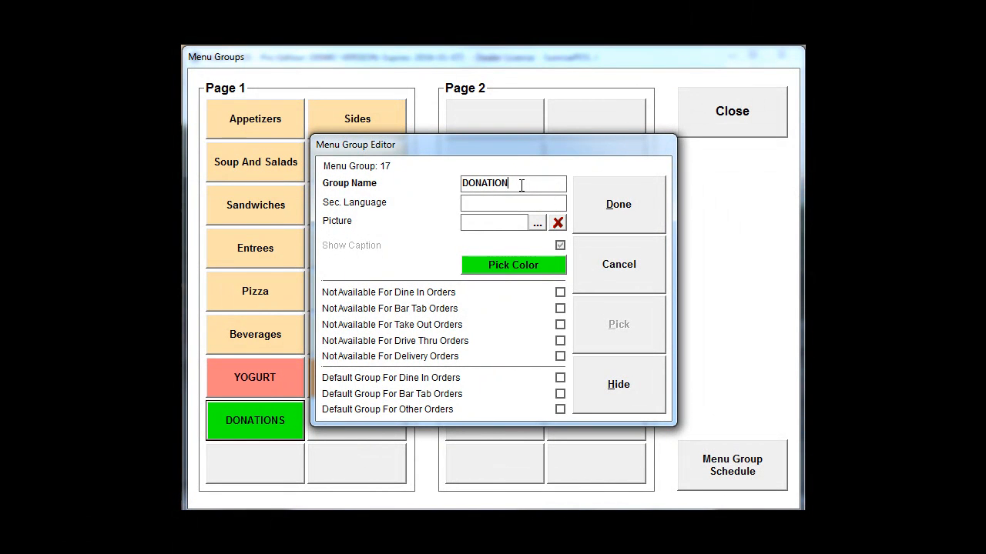
click(625, 209)
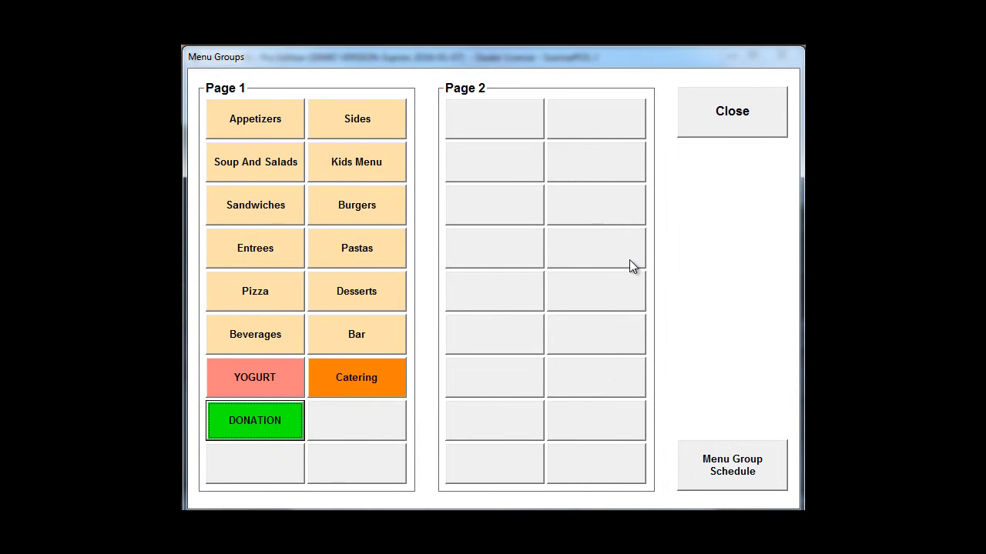
click(712, 126)
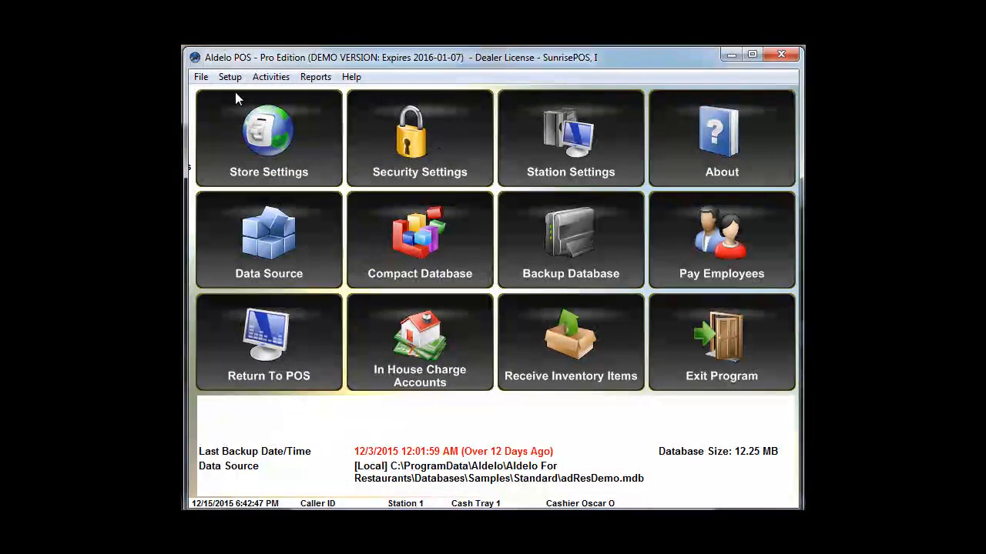
Create a menu item in the DONATION group beside ROUNDUP FOR HABITAT, named ROUND UP FOR PETS, in the Charity category
click(231, 78)
mouse_move(265, 151)
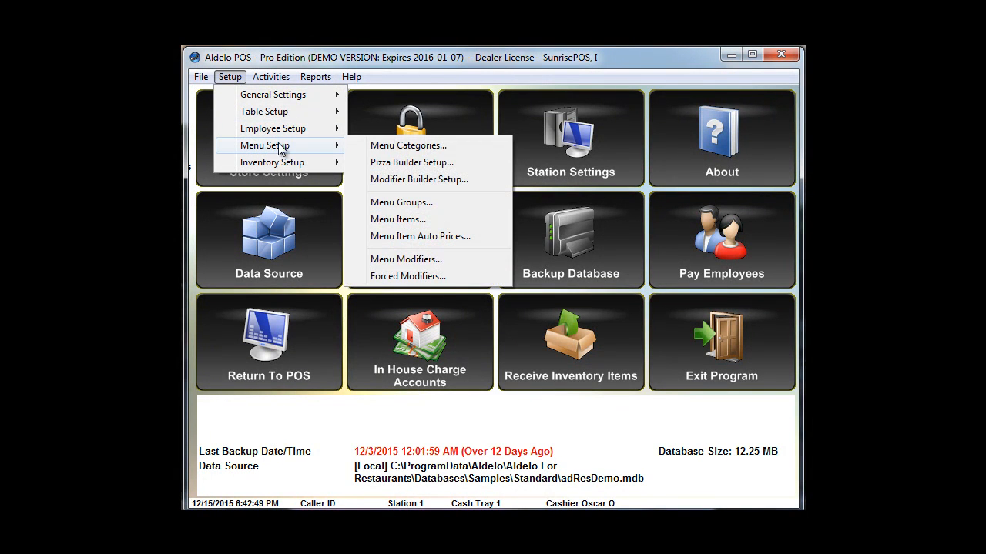
click(401, 219)
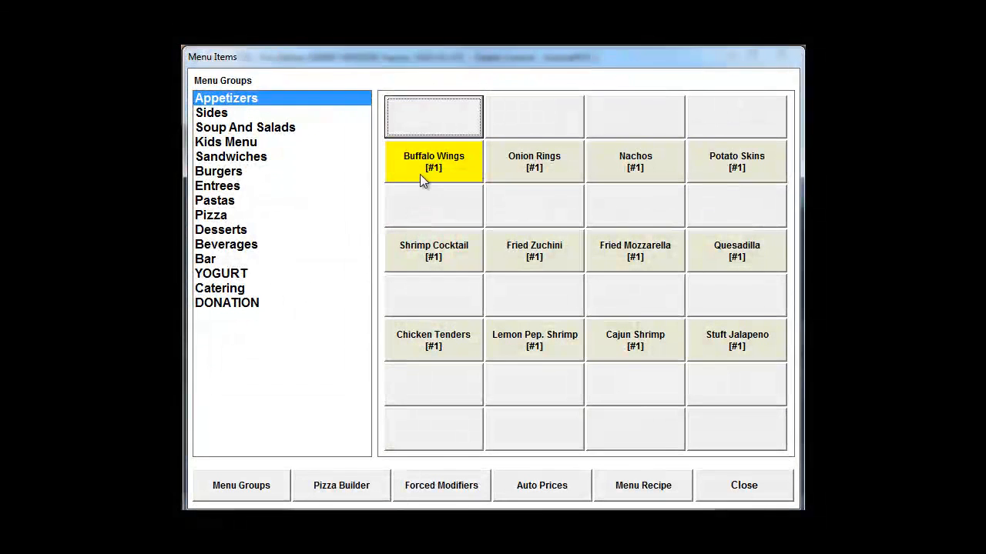
click(238, 303)
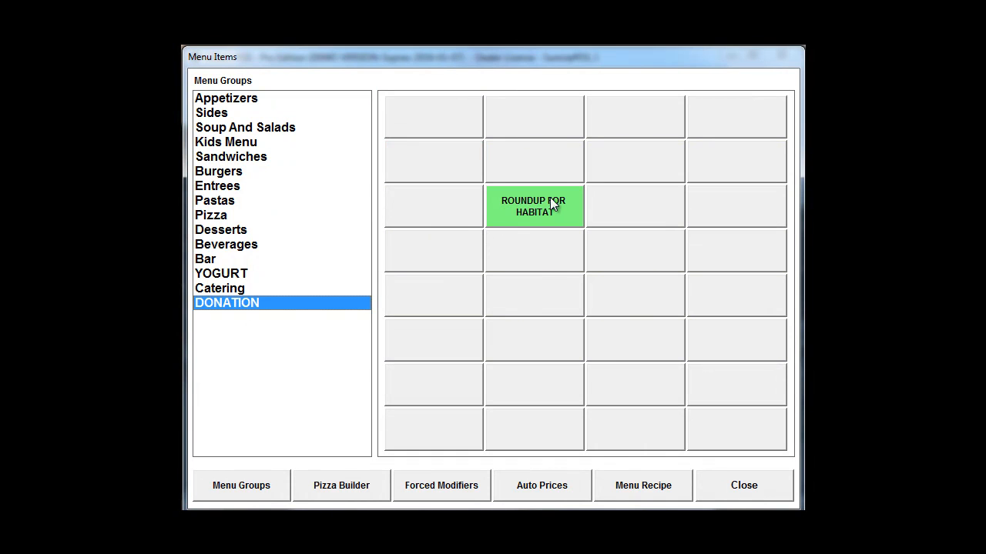
click(630, 207)
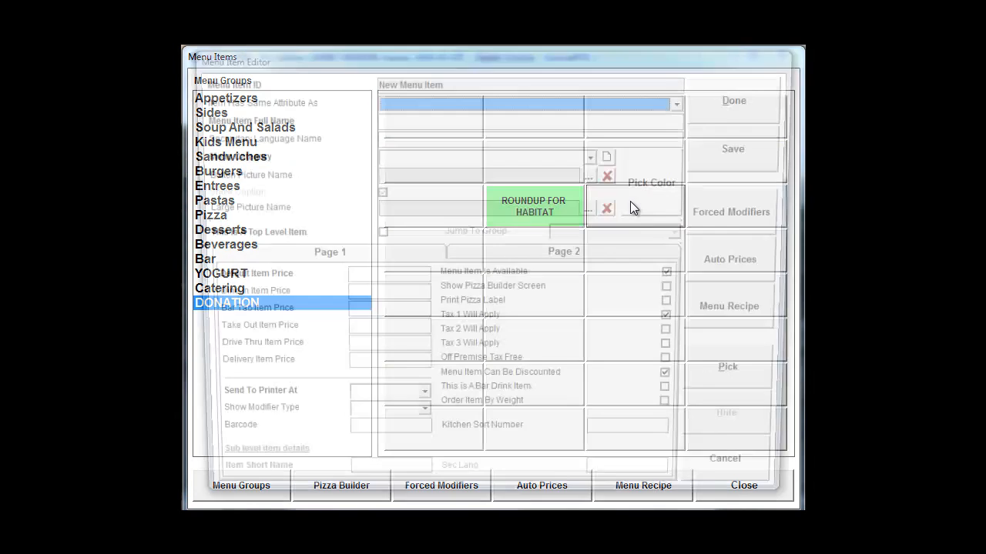
click(389, 119)
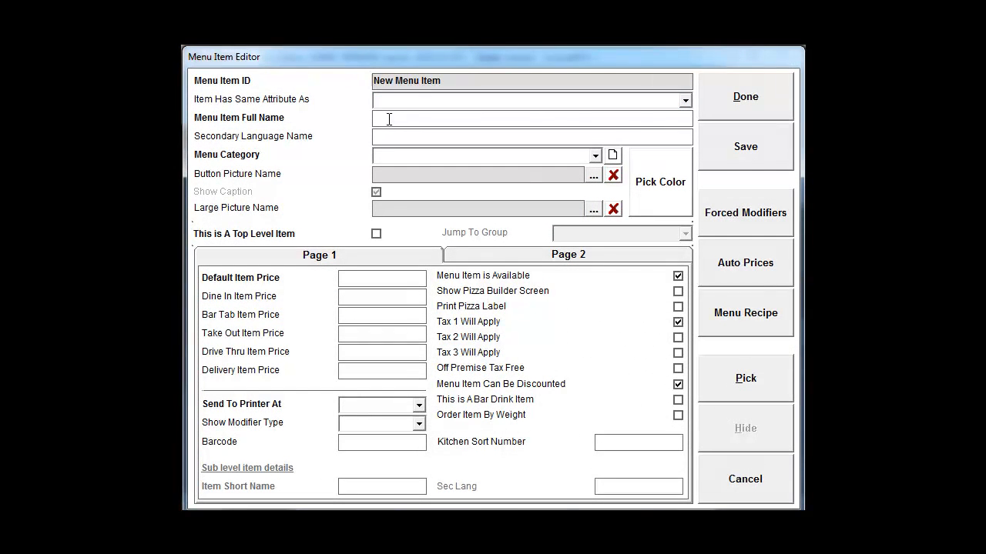
text(ROUND UP FOR PETS)
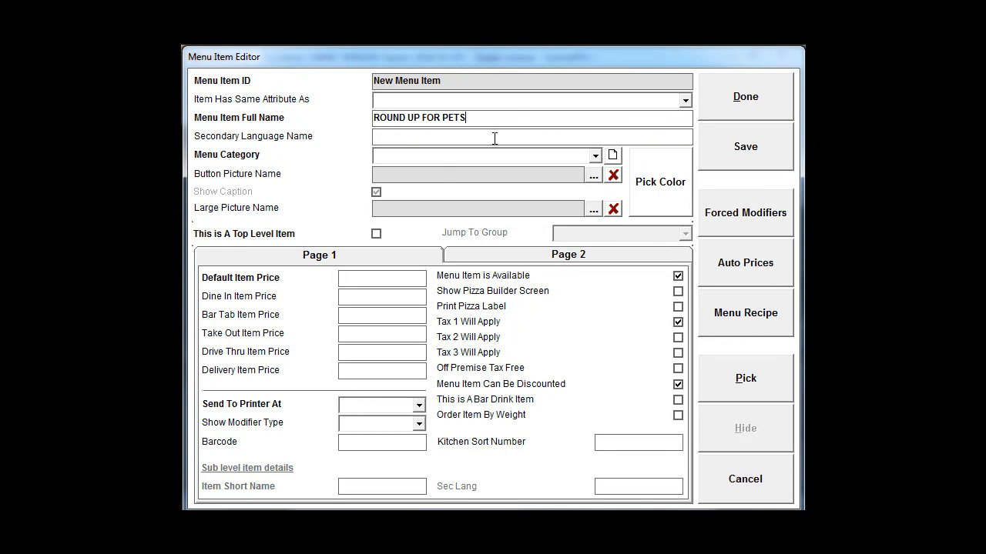
click(438, 157)
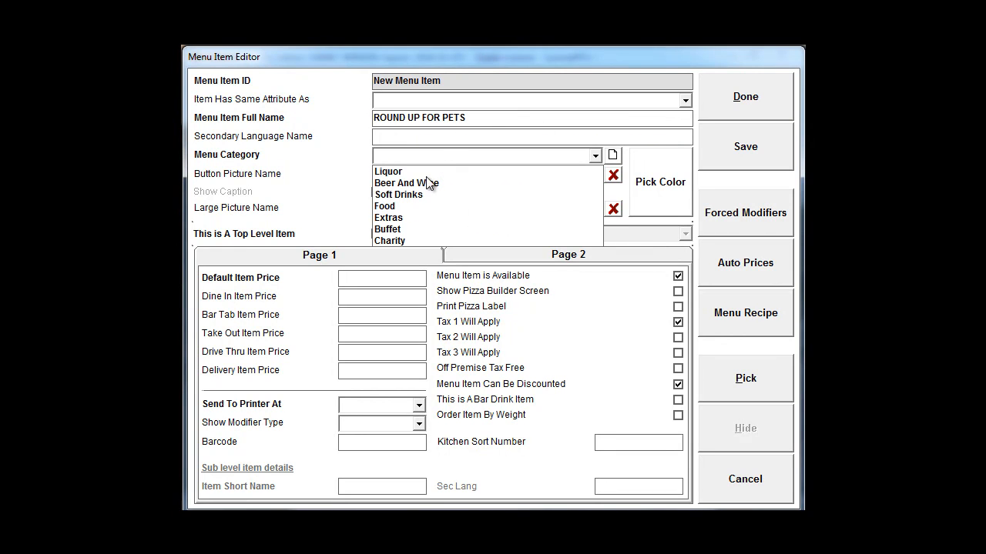
click(406, 241)
Set the new item's default price to 1234.56 and its printer to None, turn off Tax 1, and save it
click(369, 279)
text(1234.56)
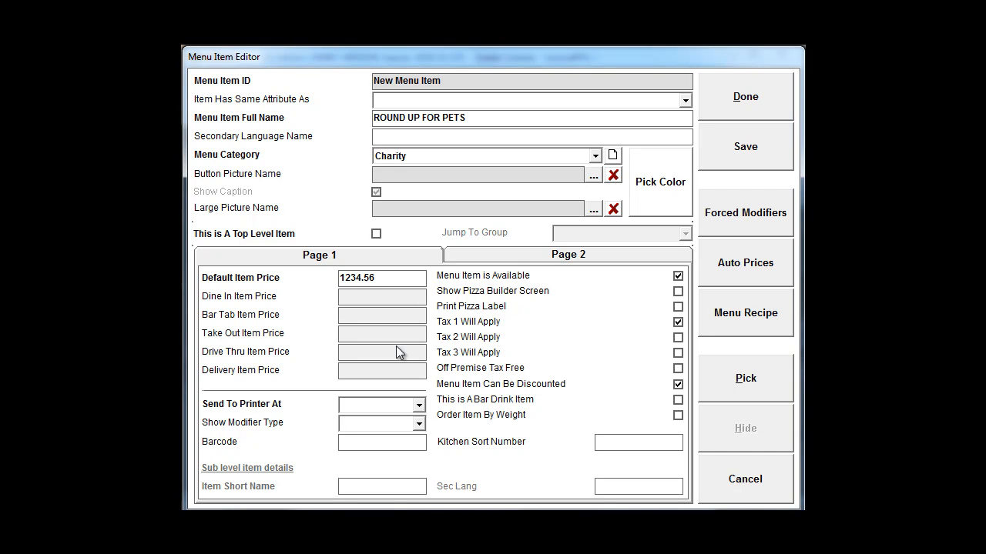
click(419, 405)
click(404, 424)
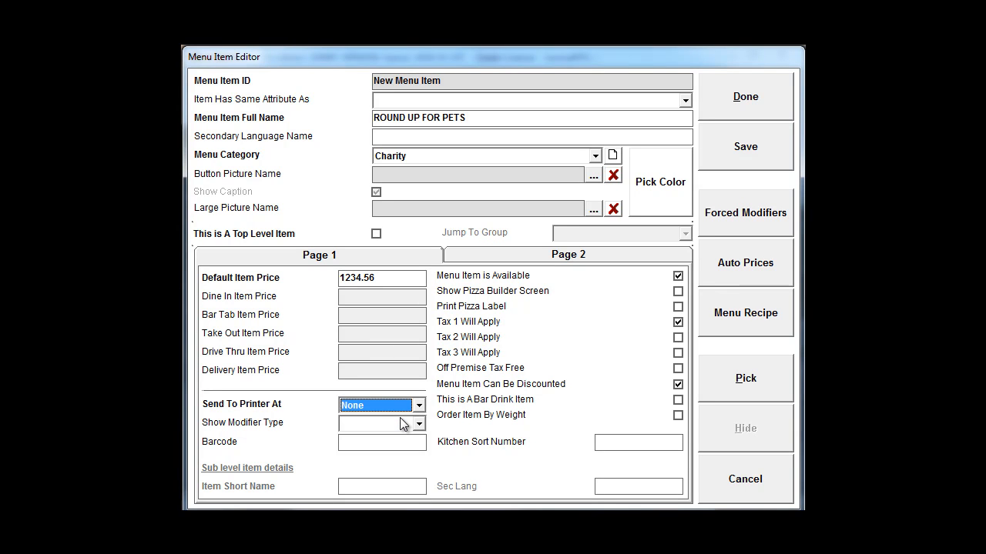
click(678, 323)
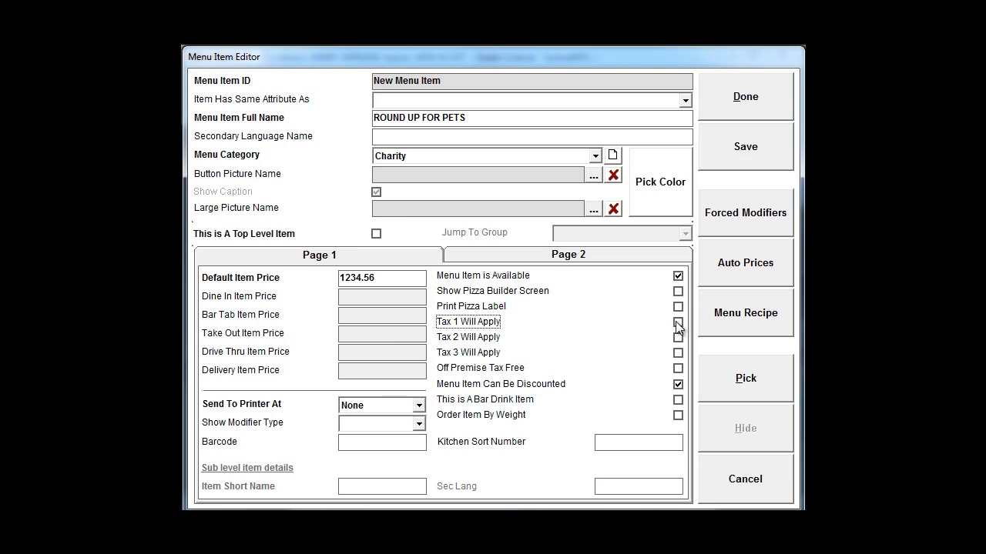
click(759, 151)
click(759, 103)
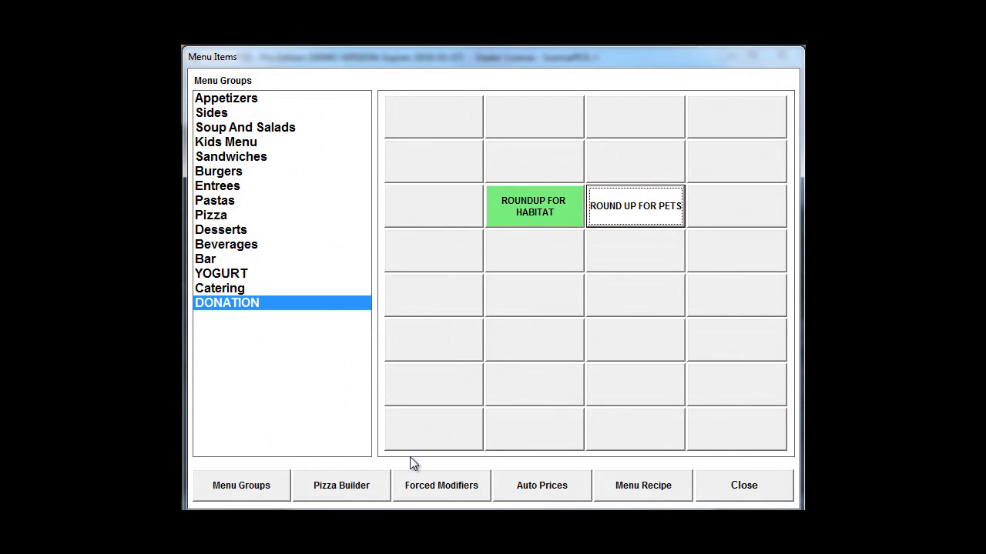
Give the ROUND UP FOR PETS item a bright cyan button color and close the menu item setup
click(642, 208)
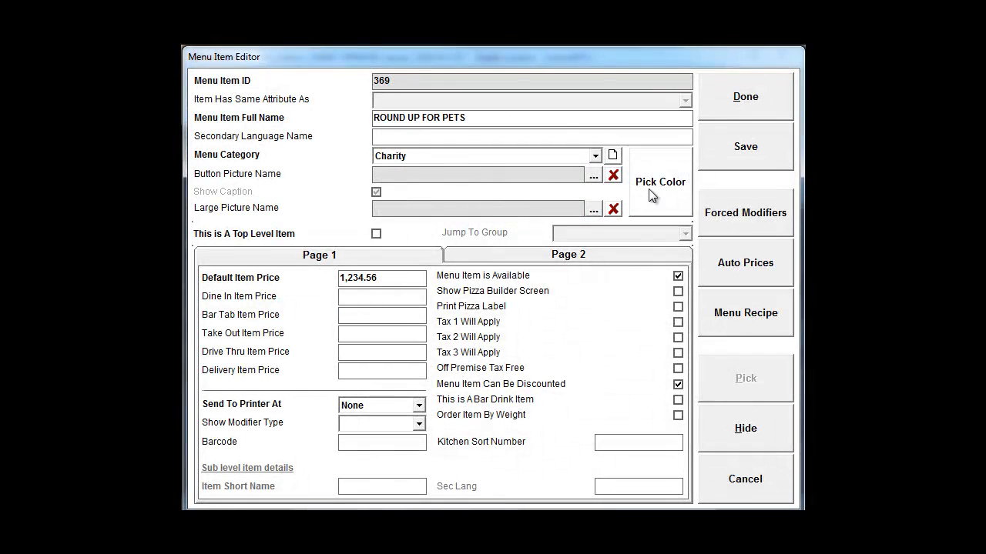
click(636, 193)
click(496, 335)
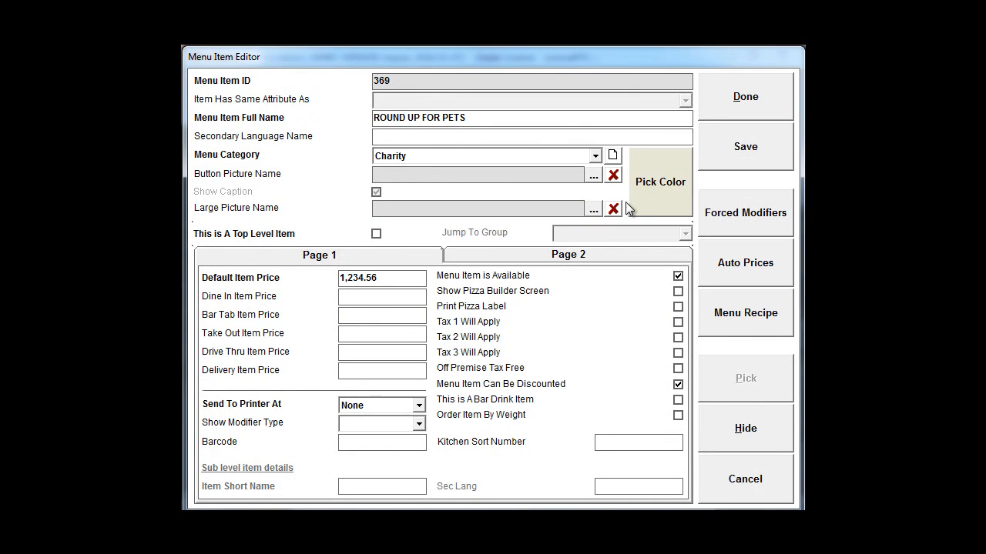
click(635, 179)
click(288, 147)
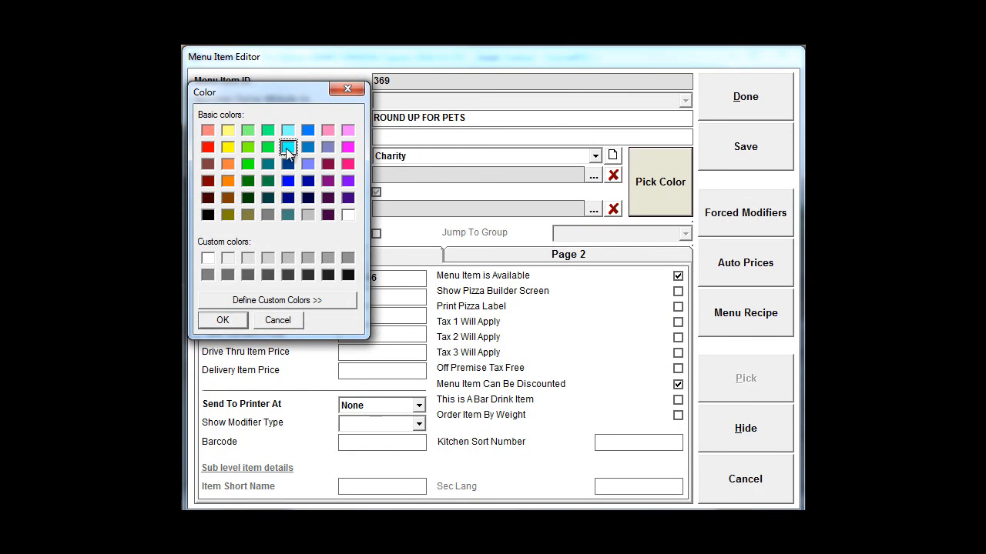
click(222, 320)
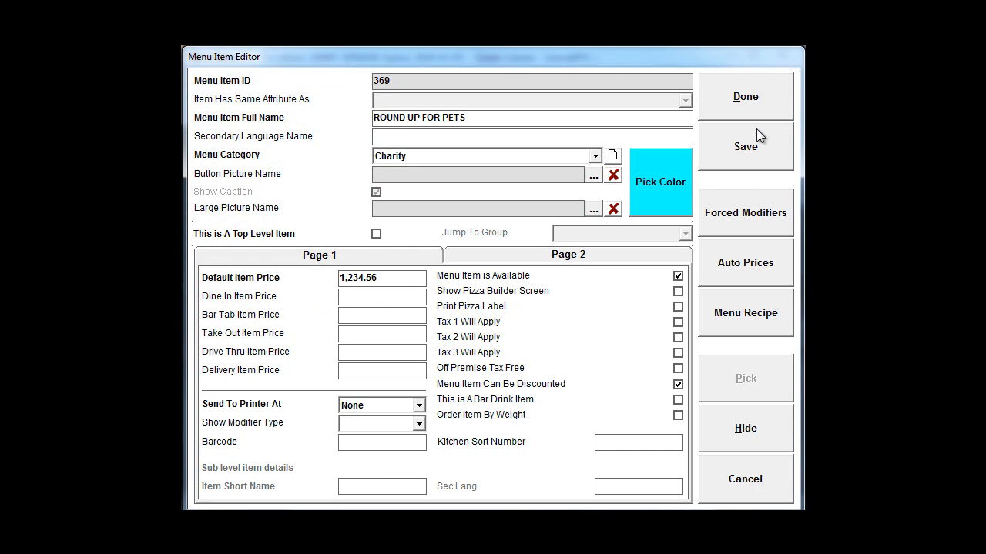
click(750, 110)
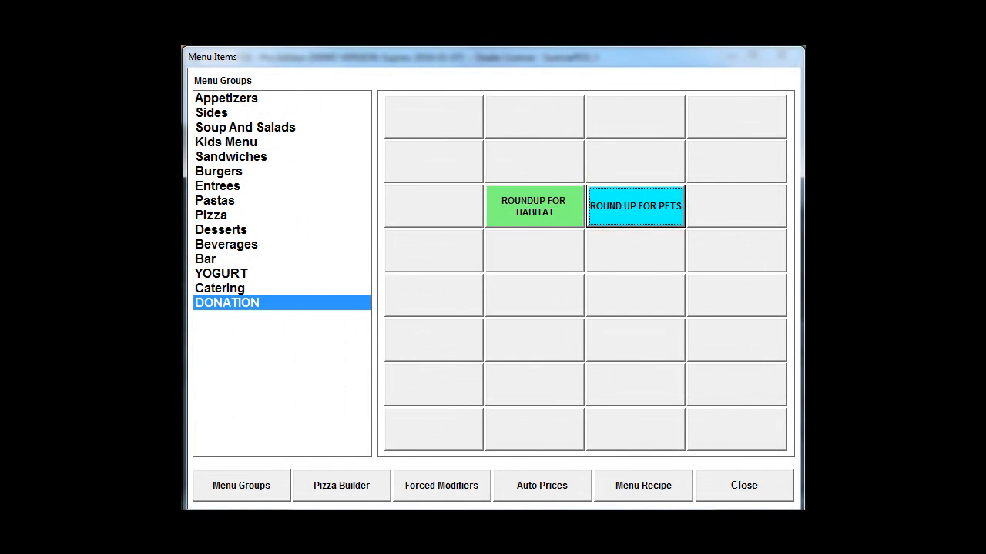
click(752, 482)
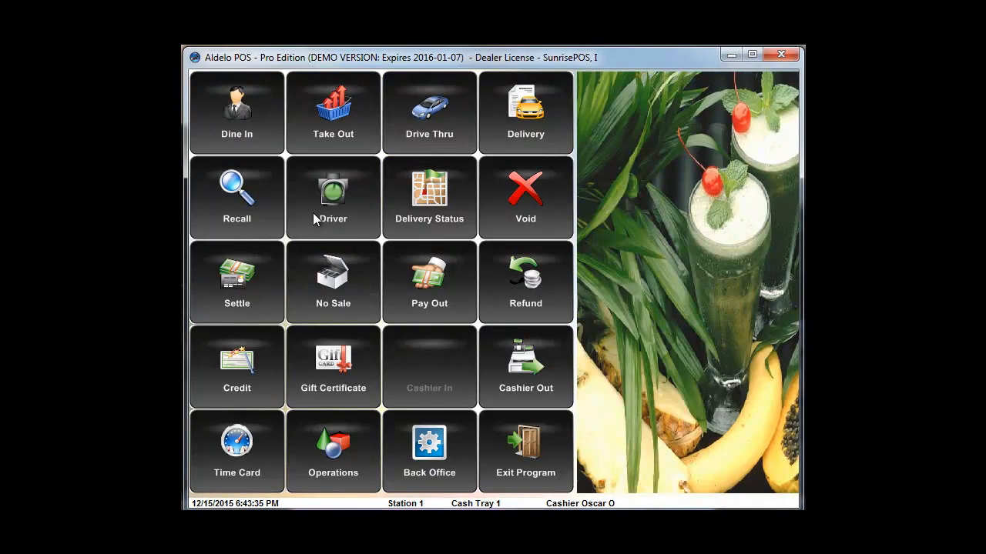
Start a take-out order from the POS main screen, entering the access code, and display the DONATION group's items
click(331, 114)
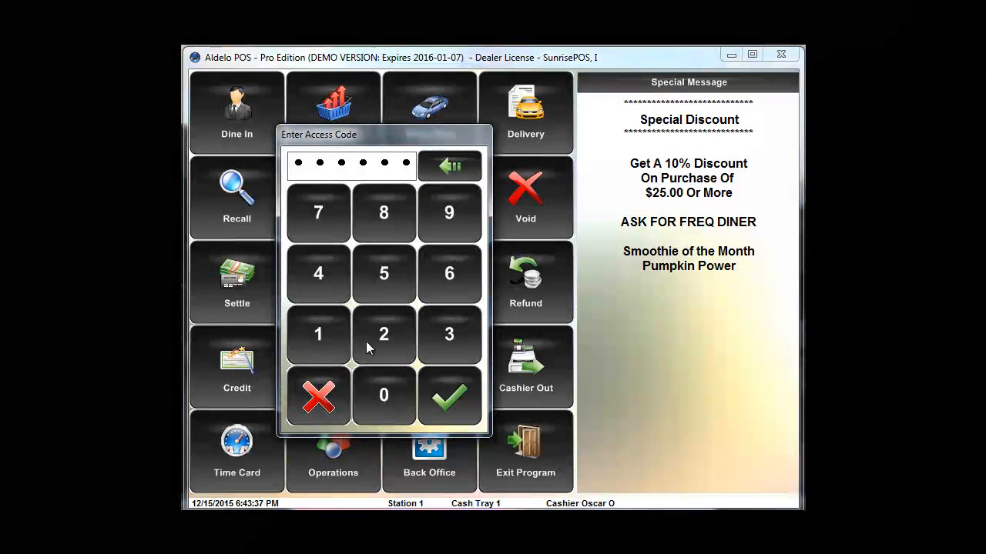
click(469, 397)
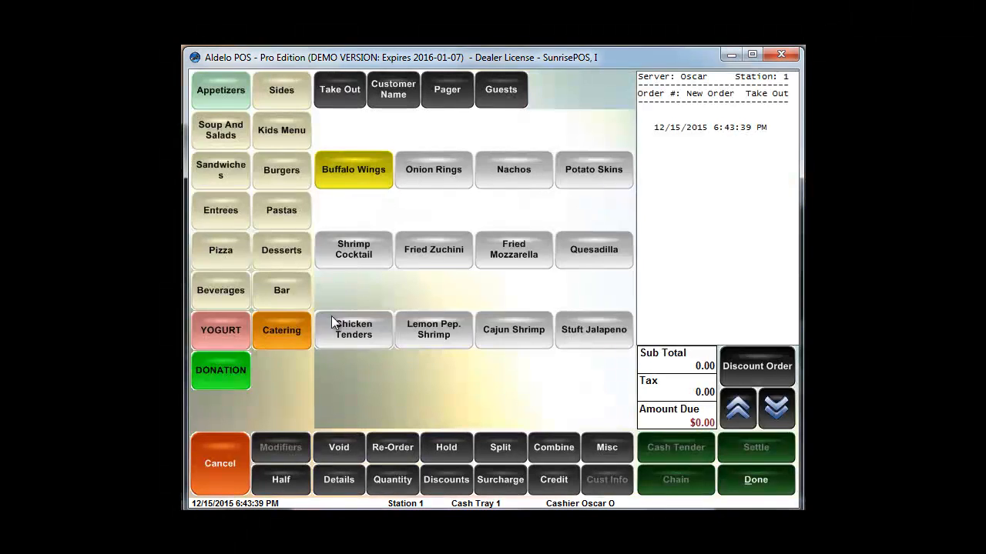
click(237, 373)
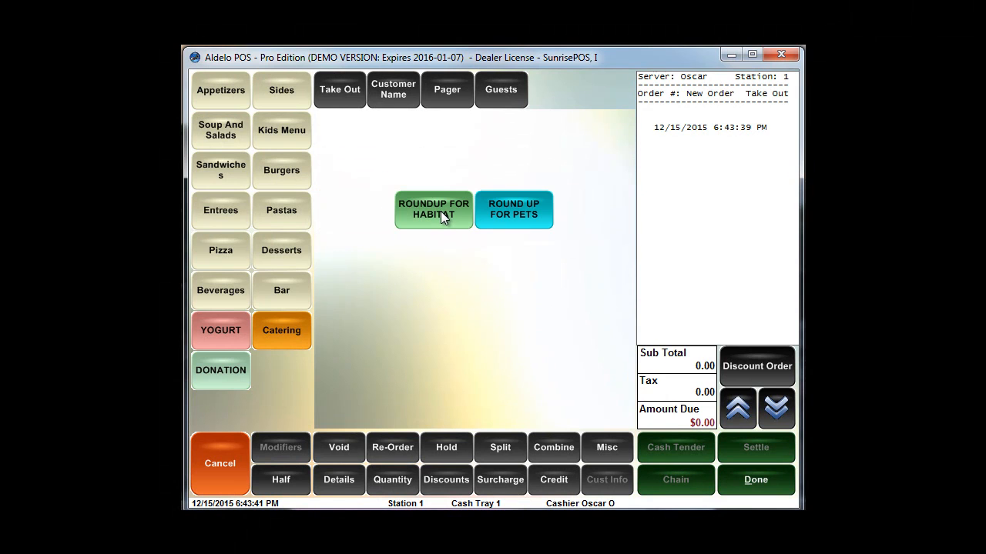